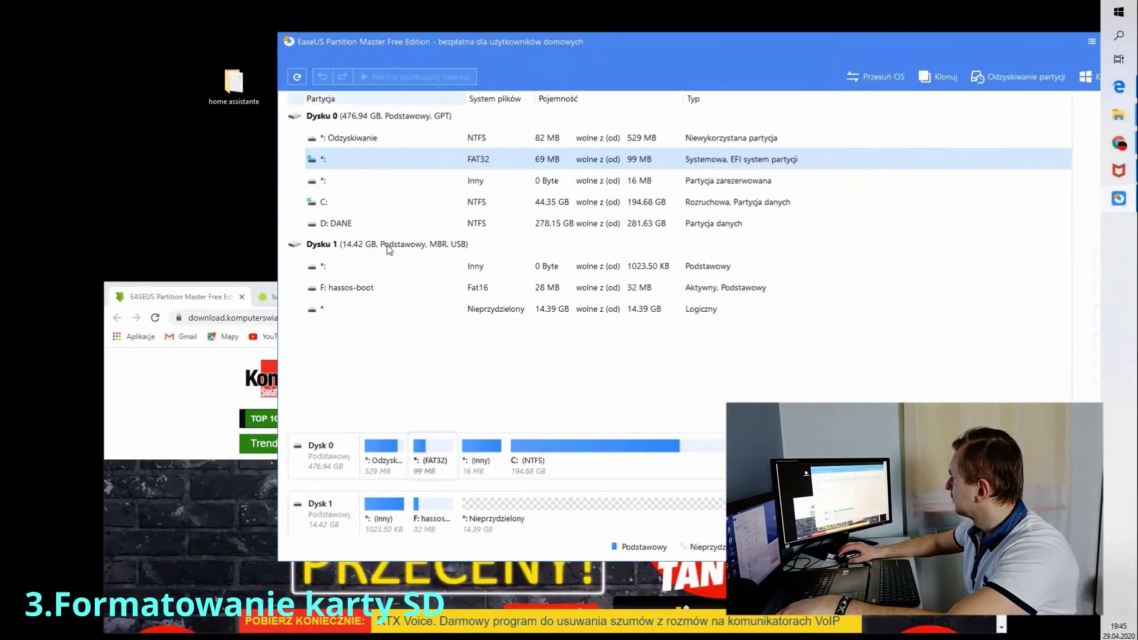
Delete the F: hassos-boot partition from Disk 1, confirming the removal
{"action": "left_click", "coordinate": [367, 290]}
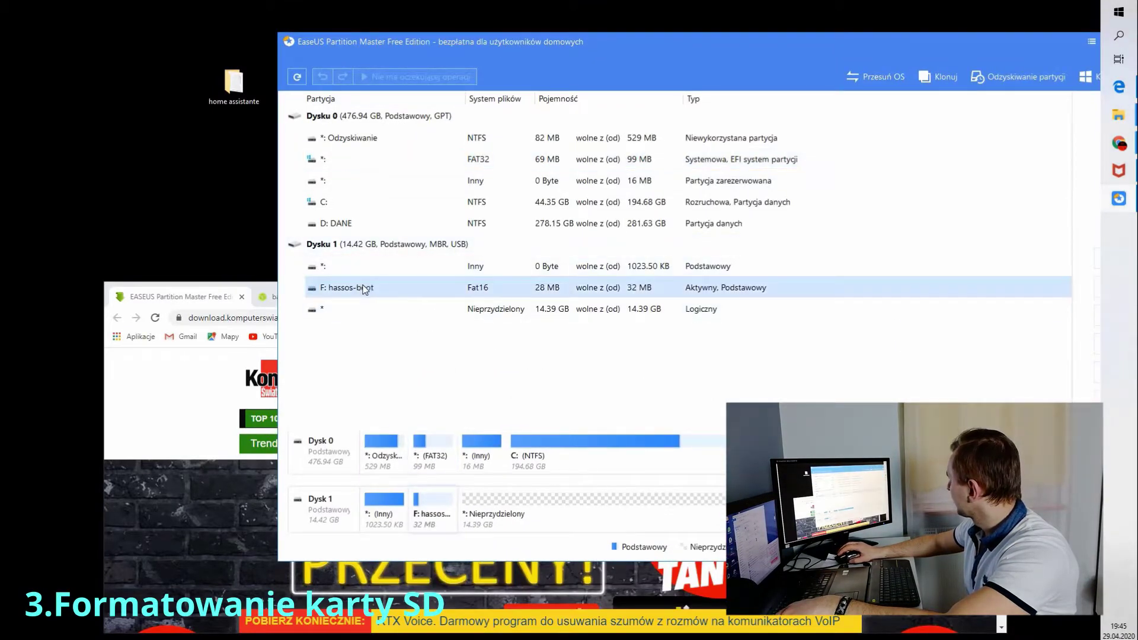
{"action": "right_click", "coordinate": [364, 289]}
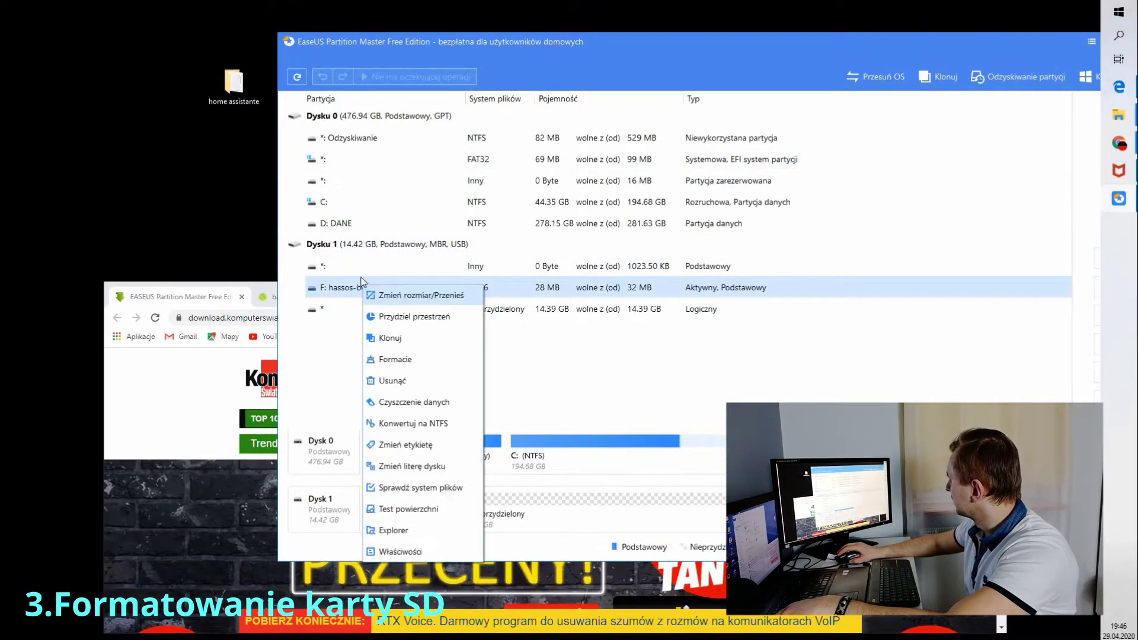
{"action": "left_click", "coordinate": [388, 381]}
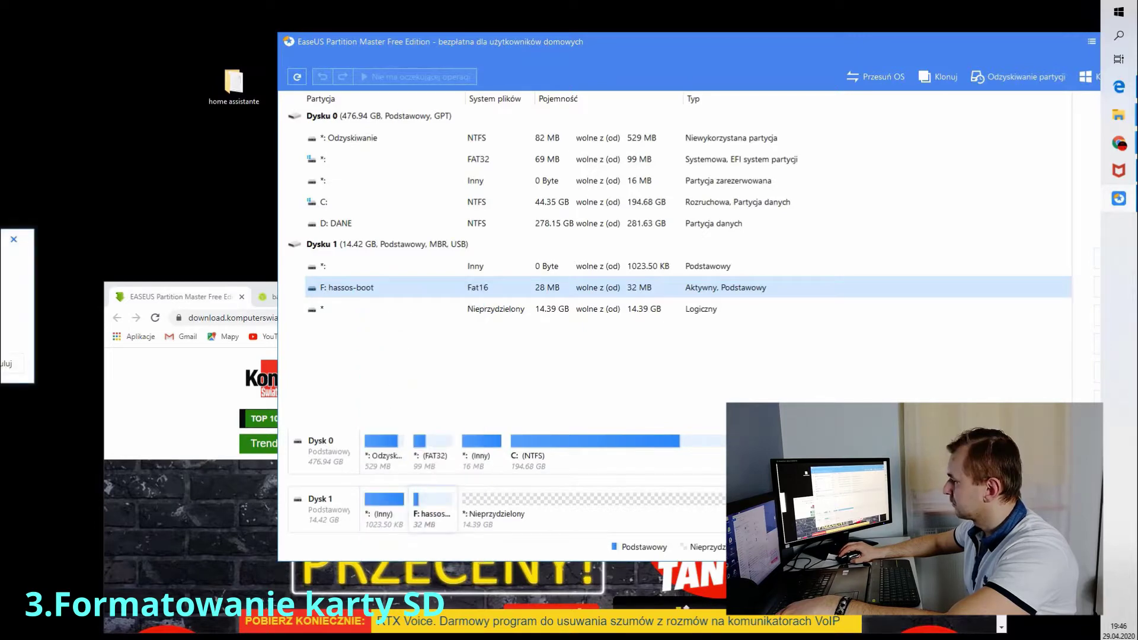
{"action": "left_click_drag", "start_coordinate": [0, 239], "coordinate": [94, 243]}
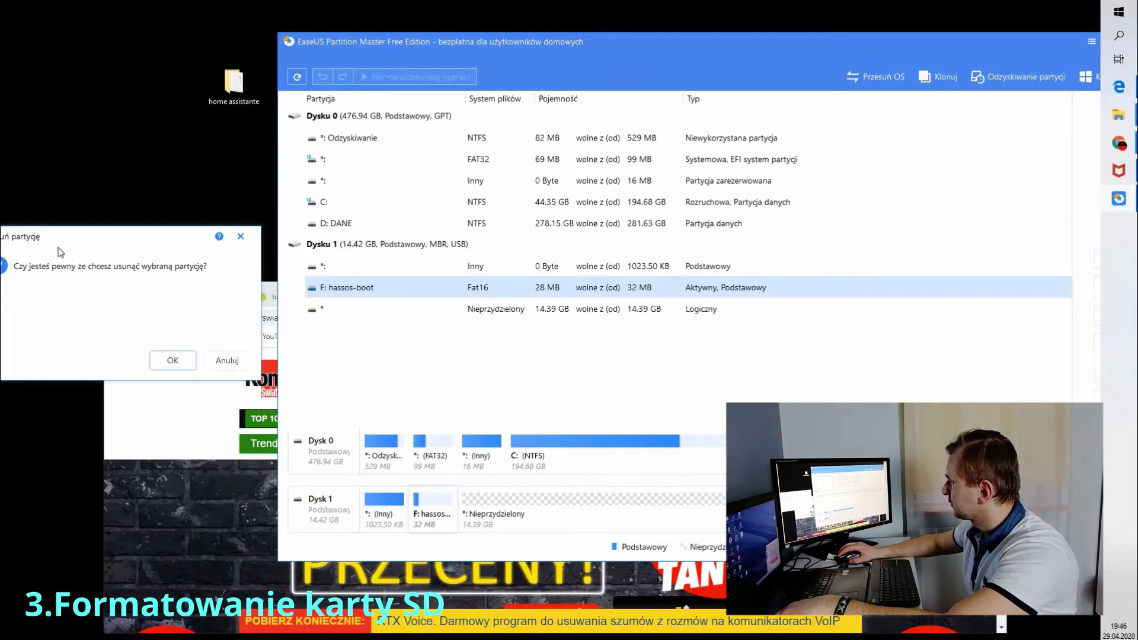
{"action": "left_click", "coordinate": [168, 360]}
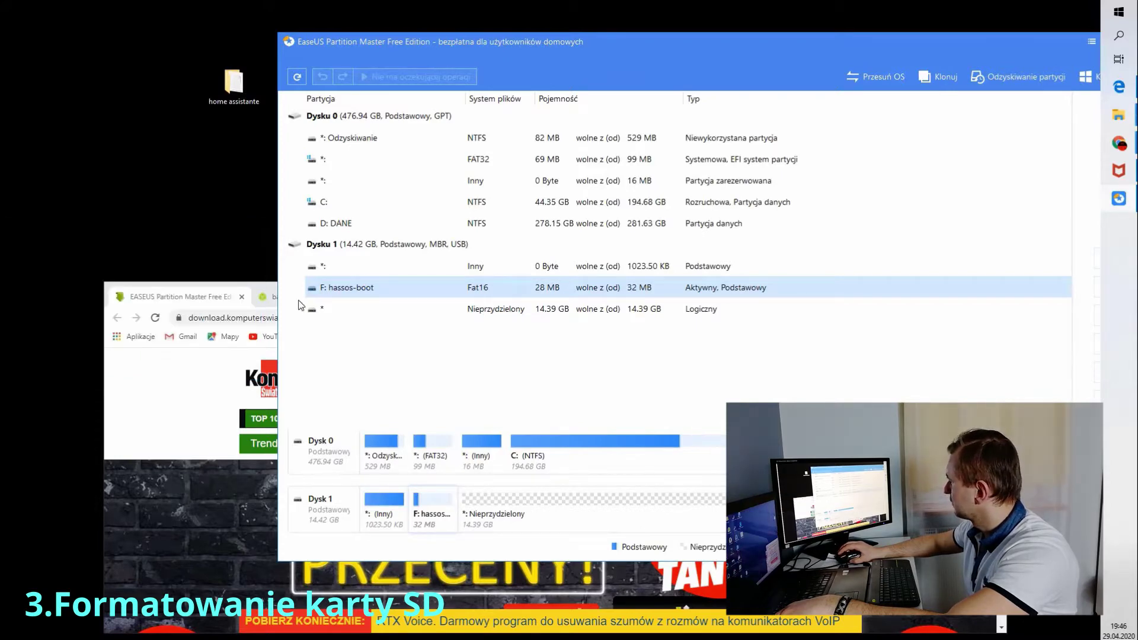
Delete the unnamed 1023.50 KB primary partition from Disk 1, confirming the removal
{"action": "right_click", "coordinate": [330, 270]}
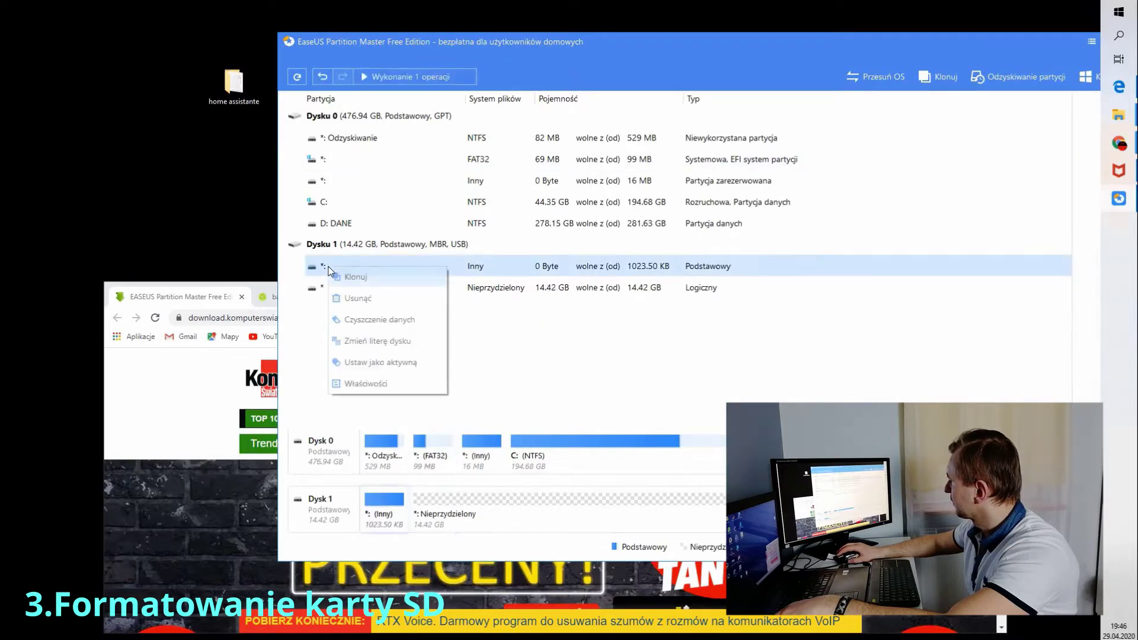
{"action": "left_click", "coordinate": [356, 299]}
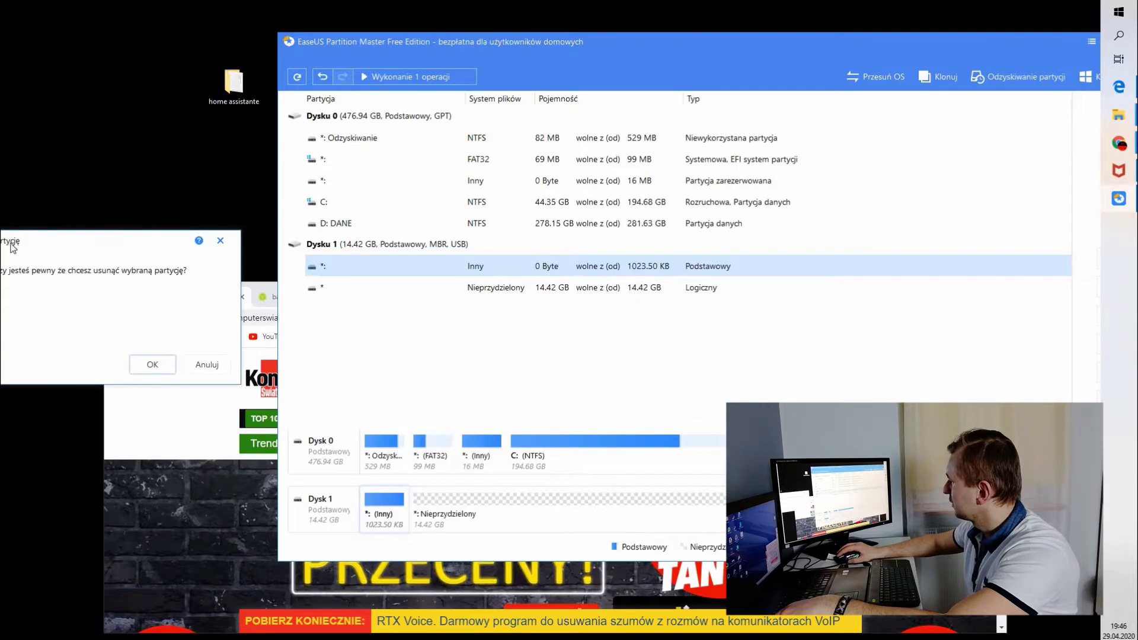
{"action": "left_click", "coordinate": [147, 365]}
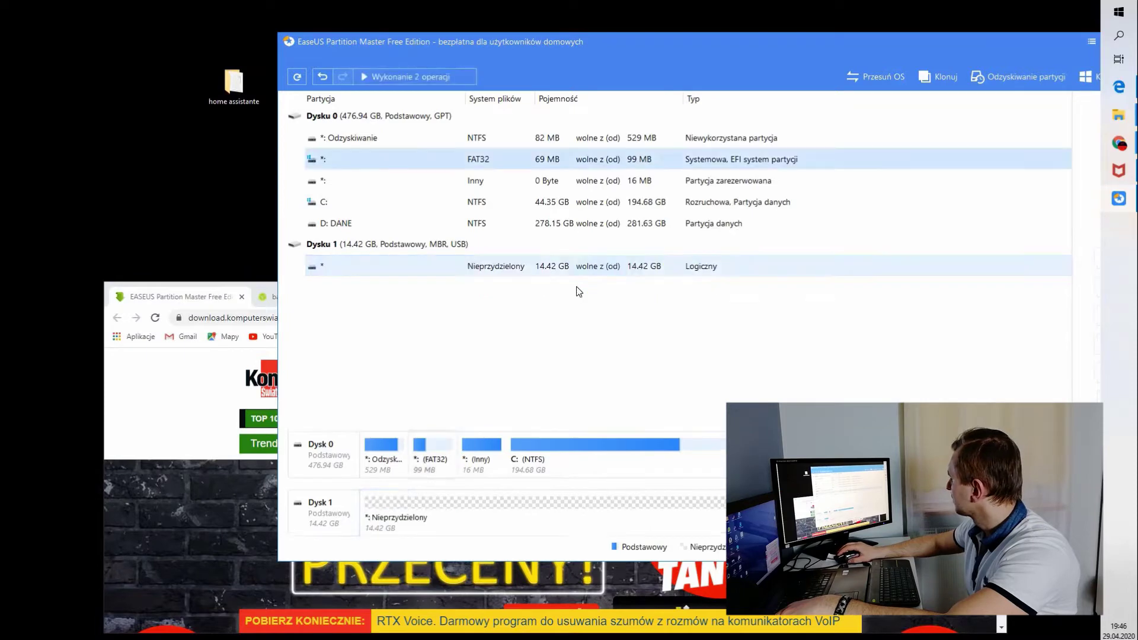
Create a FAT32 partition with drive letter F: across the full 14.42 GB of unallocated space on Disk 1
{"action": "left_click", "coordinate": [376, 271]}
{"action": "right_click", "coordinate": [375, 270]}
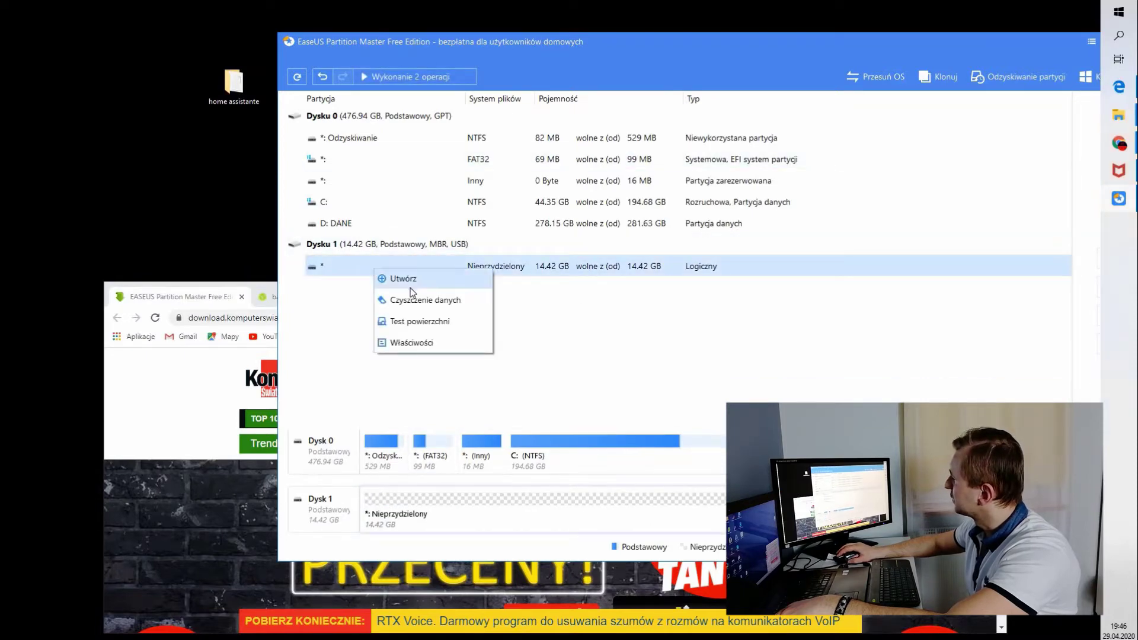
{"action": "left_click", "coordinate": [399, 279]}
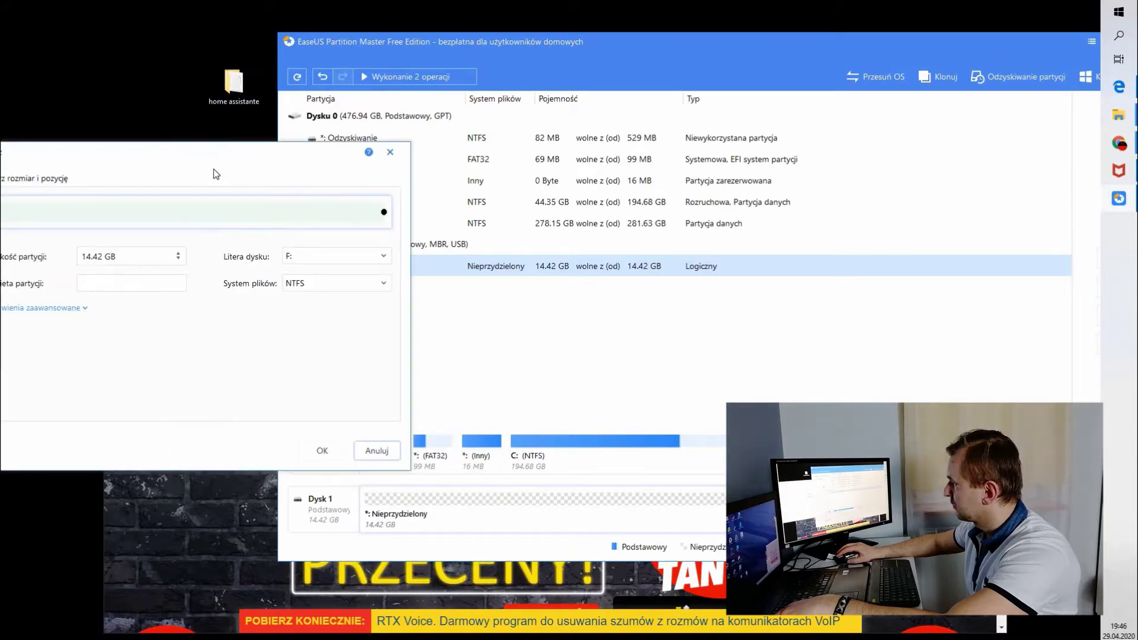
{"action": "left_click_drag", "start_coordinate": [94, 178], "coordinate": [121, 180]}
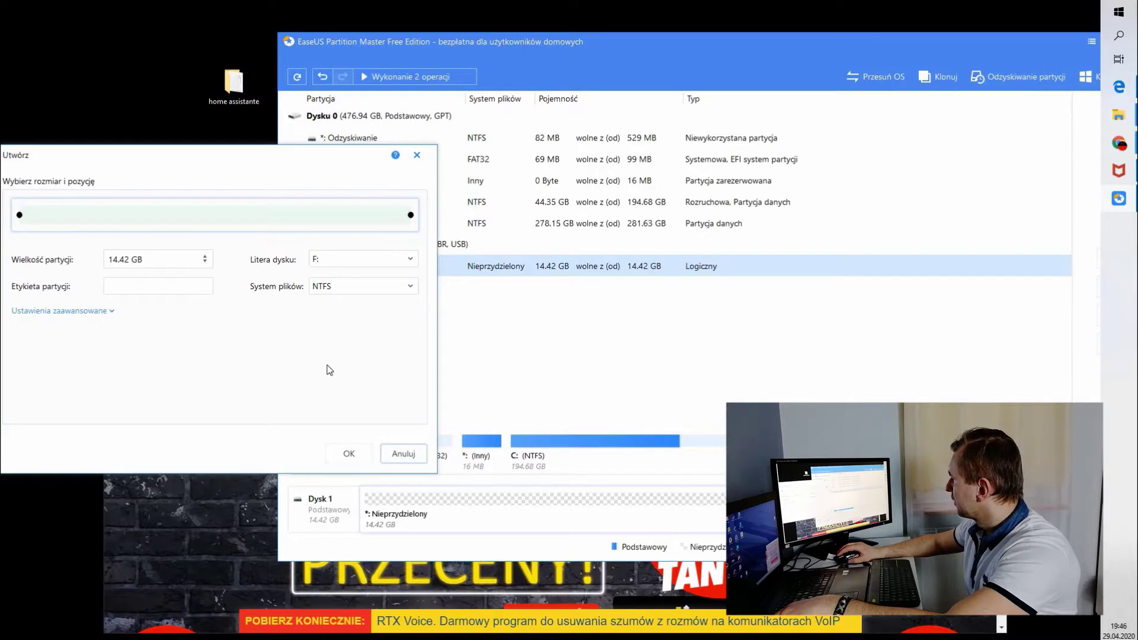
{"action": "left_click", "coordinate": [340, 291]}
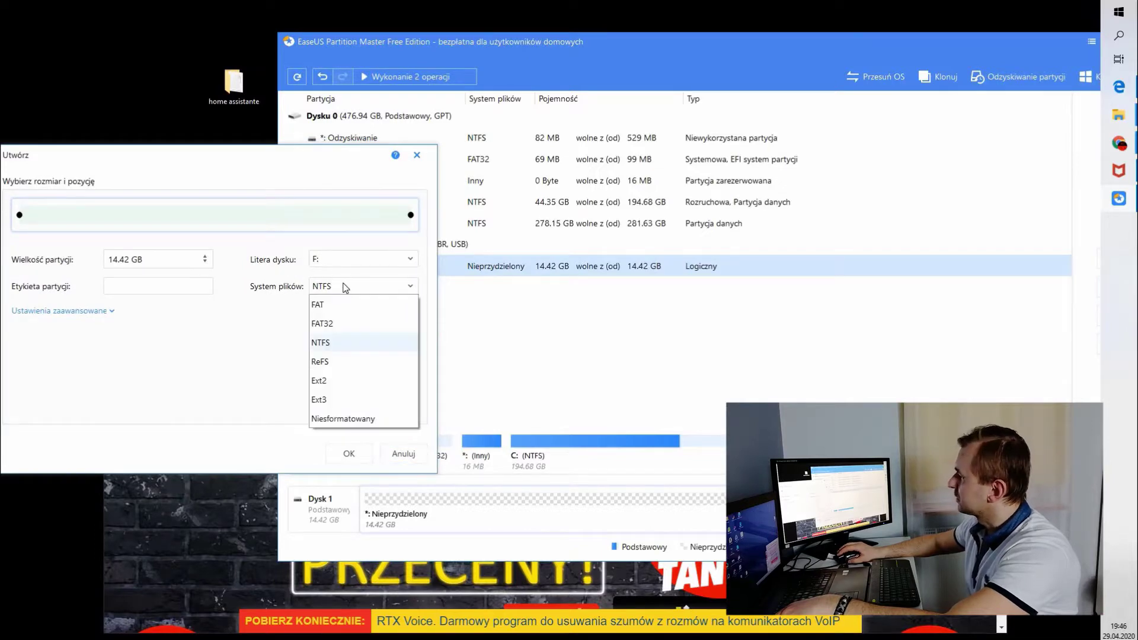
{"action": "left_click", "coordinate": [330, 327]}
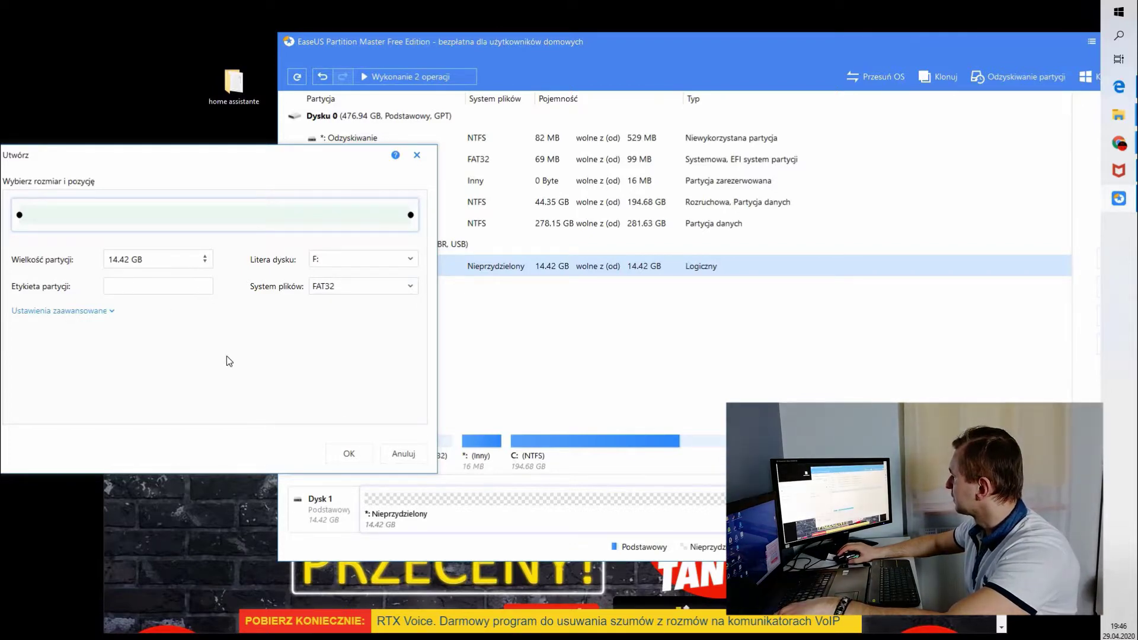
{"action": "left_click", "coordinate": [348, 454]}
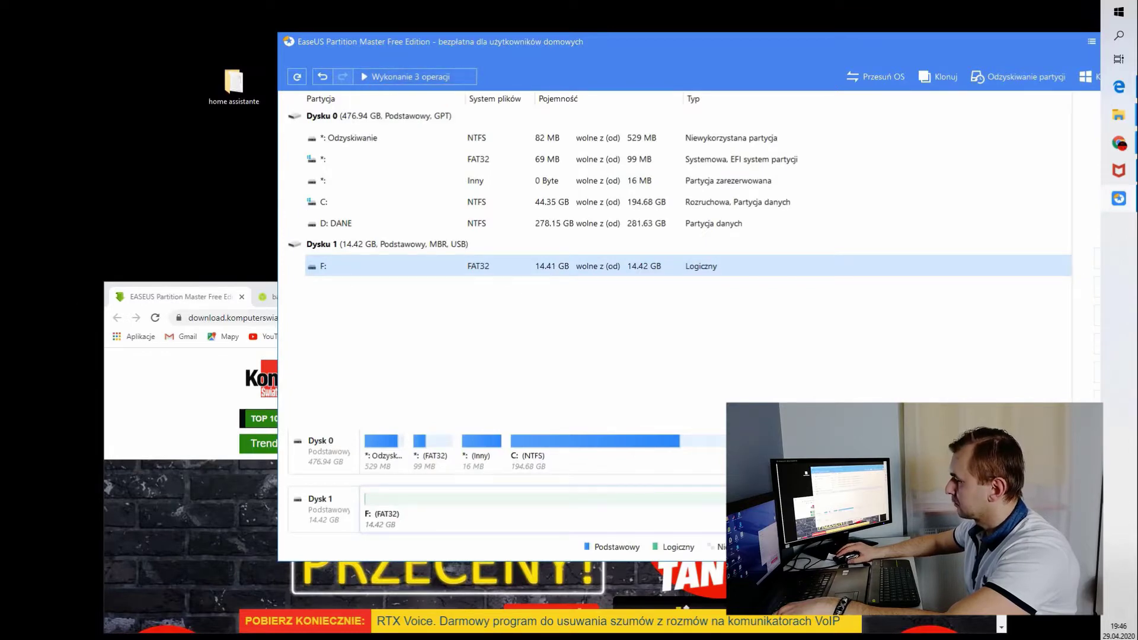
Review the pending partition operations for Disk 1, apply them, and finish the operation progress dialog
{"action": "left_click", "coordinate": [409, 76]}
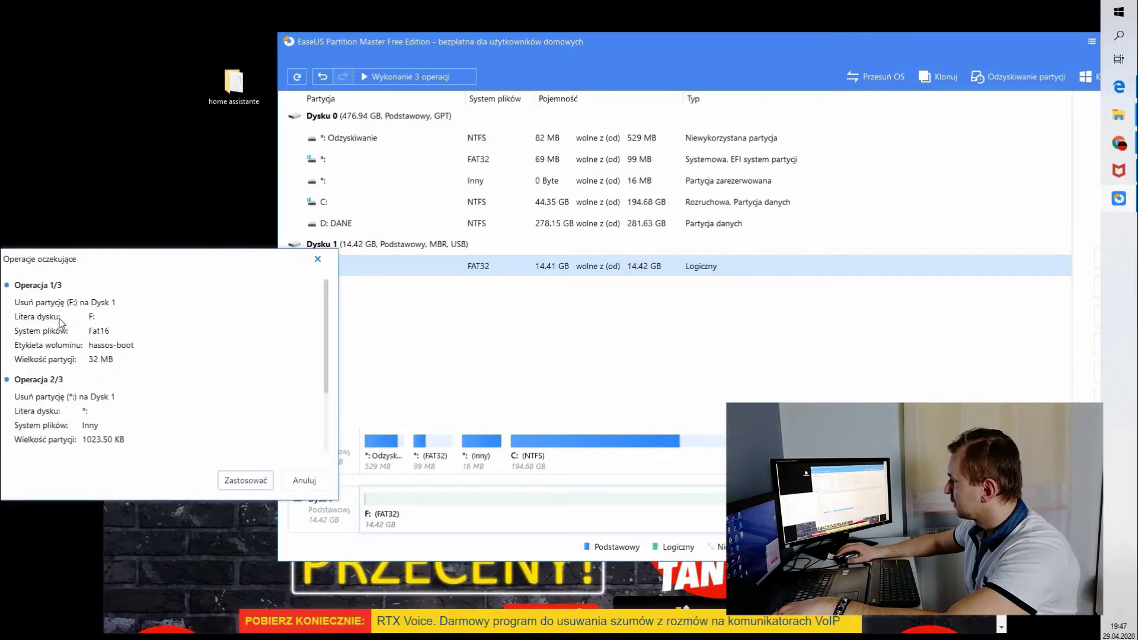
{"action": "scroll", "coordinate": [187, 356], "scroll_direction": "down", "scroll_amount": 3}
{"action": "scroll", "coordinate": [193, 415], "scroll_direction": "up", "scroll_amount": 3}
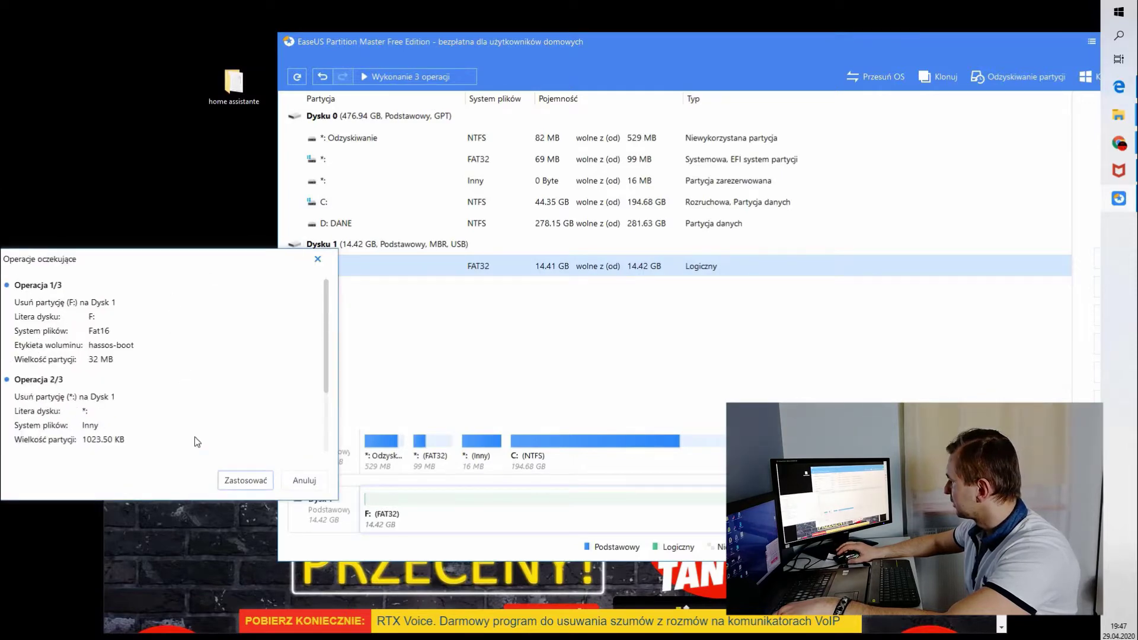
{"action": "left_click", "coordinate": [233, 482]}
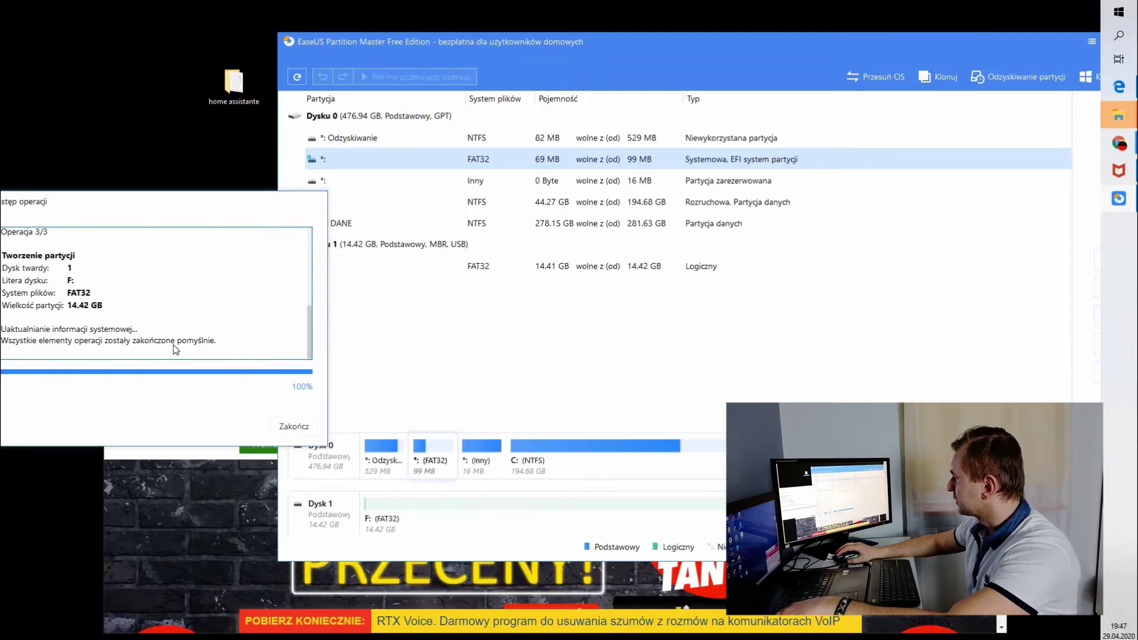
{"action": "left_click", "coordinate": [287, 428]}
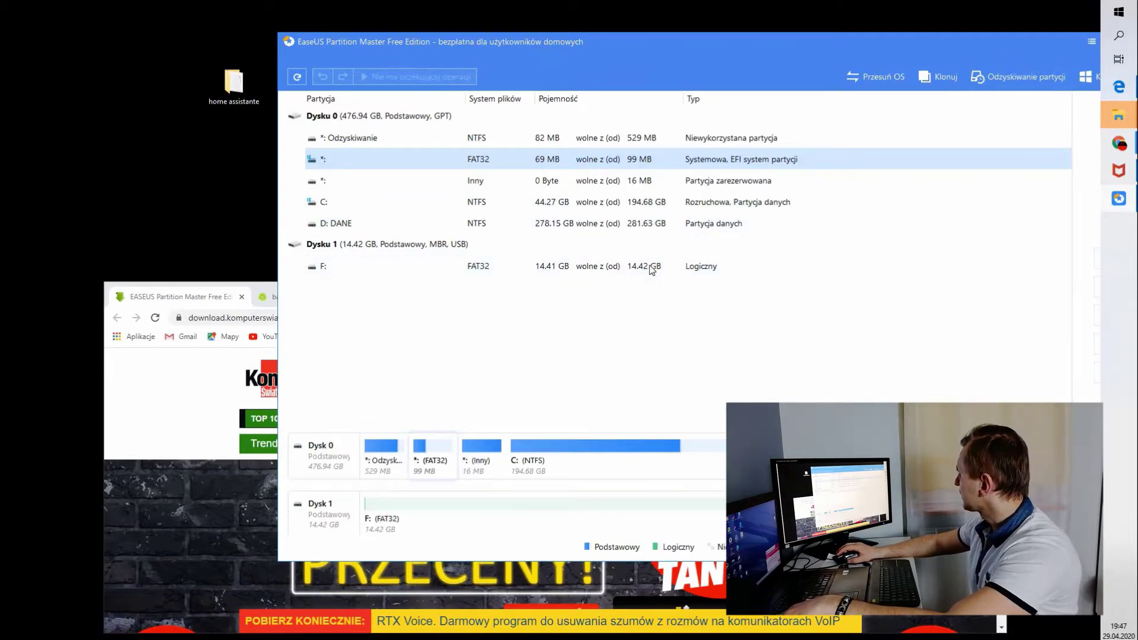
Close the partition manager and decline the Windows offer to format drive G:
{"action": "left_click_drag", "start_coordinate": [977, 49], "coordinate": [726, 73]}
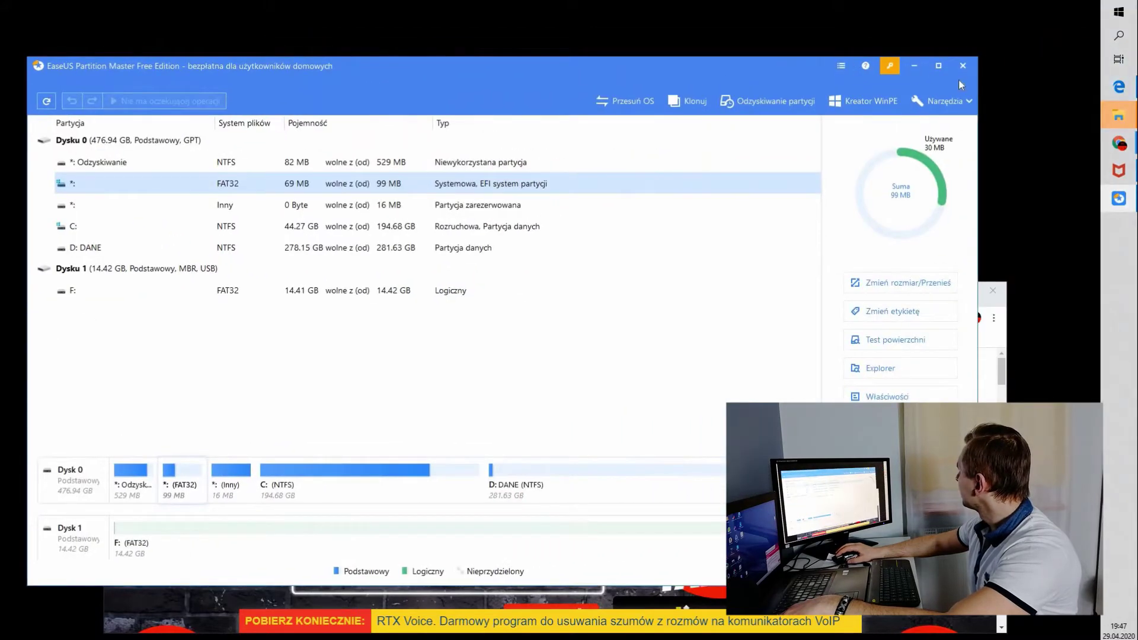
{"action": "left_click", "coordinate": [963, 67]}
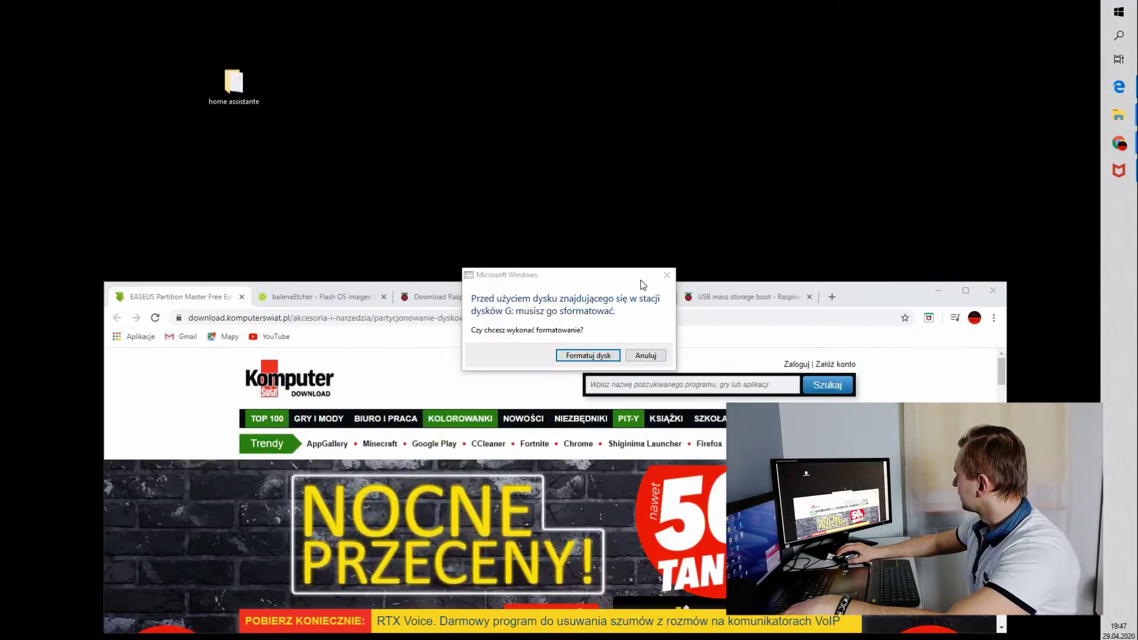
{"action": "left_click", "coordinate": [646, 356]}
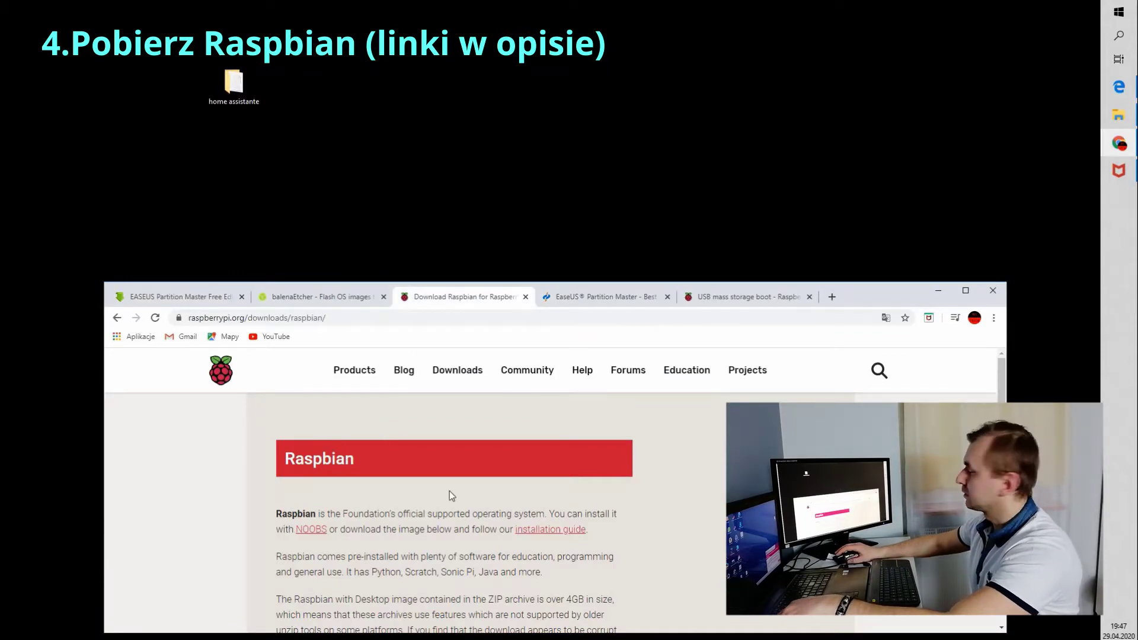
Download the ZIP of Raspbian Buster with desktop and recommended software from the Raspbian download page
{"action": "scroll", "coordinate": [480, 420], "scroll_direction": "down", "scroll_amount": 4}
{"action": "scroll", "coordinate": [466, 422], "scroll_direction": "down", "scroll_amount": 1}
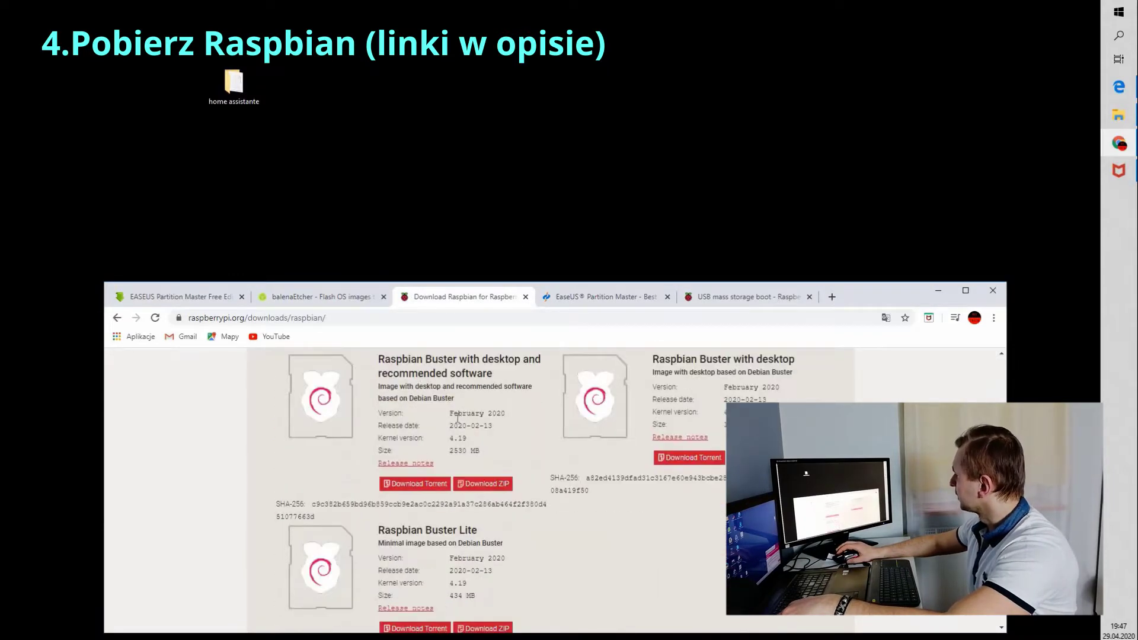
{"action": "scroll", "coordinate": [465, 423], "scroll_direction": "up", "scroll_amount": 1}
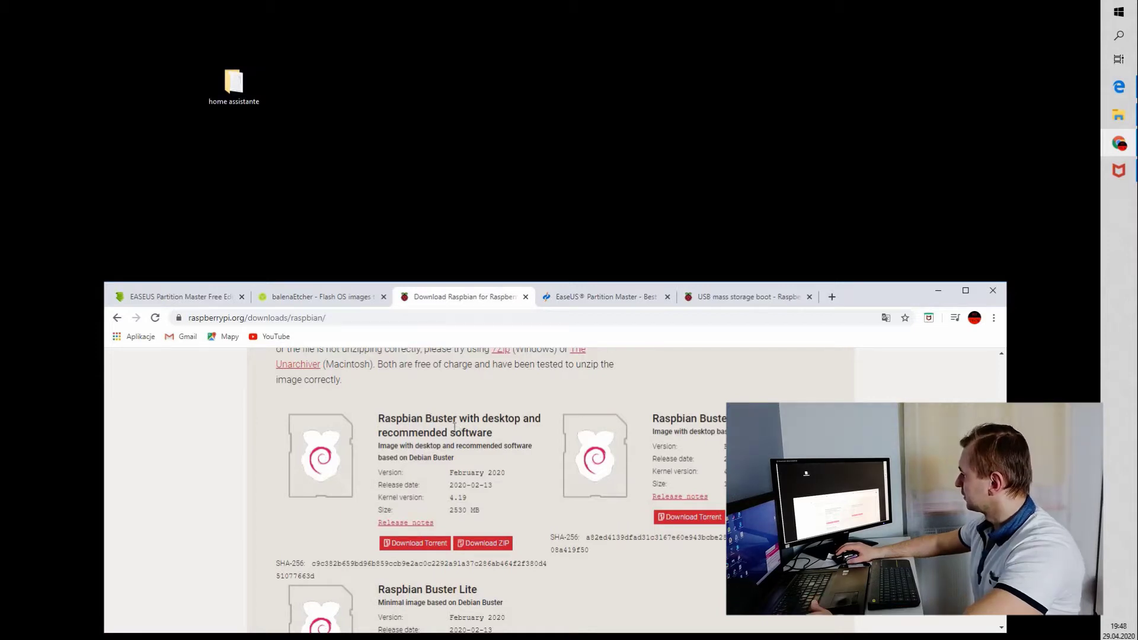
{"action": "left_click", "coordinate": [481, 544]}
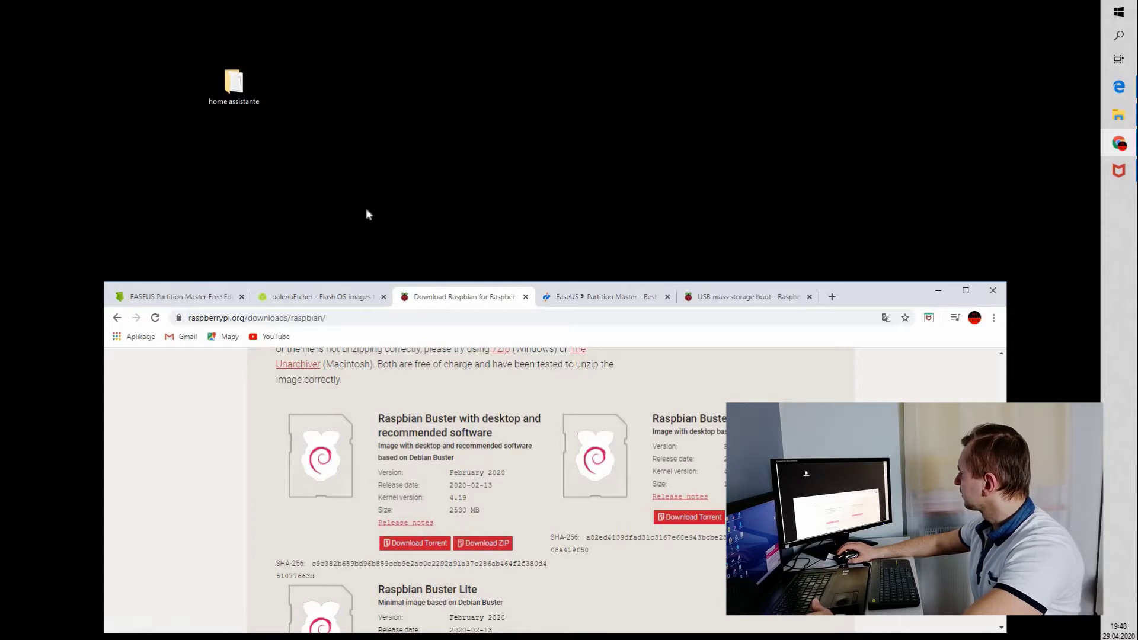
Minimize the browser and open the 2020-02-13-raspbian-buster-full (2) folder inside the home assistante folder
{"action": "left_click", "coordinate": [261, 117]}
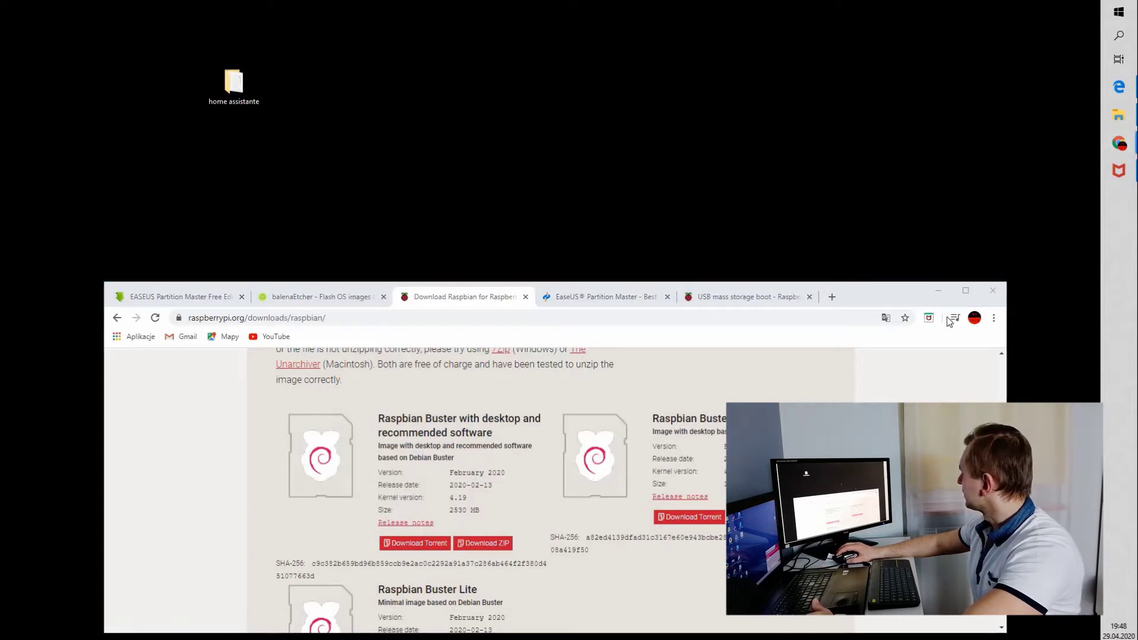
{"action": "left_click", "coordinate": [944, 291]}
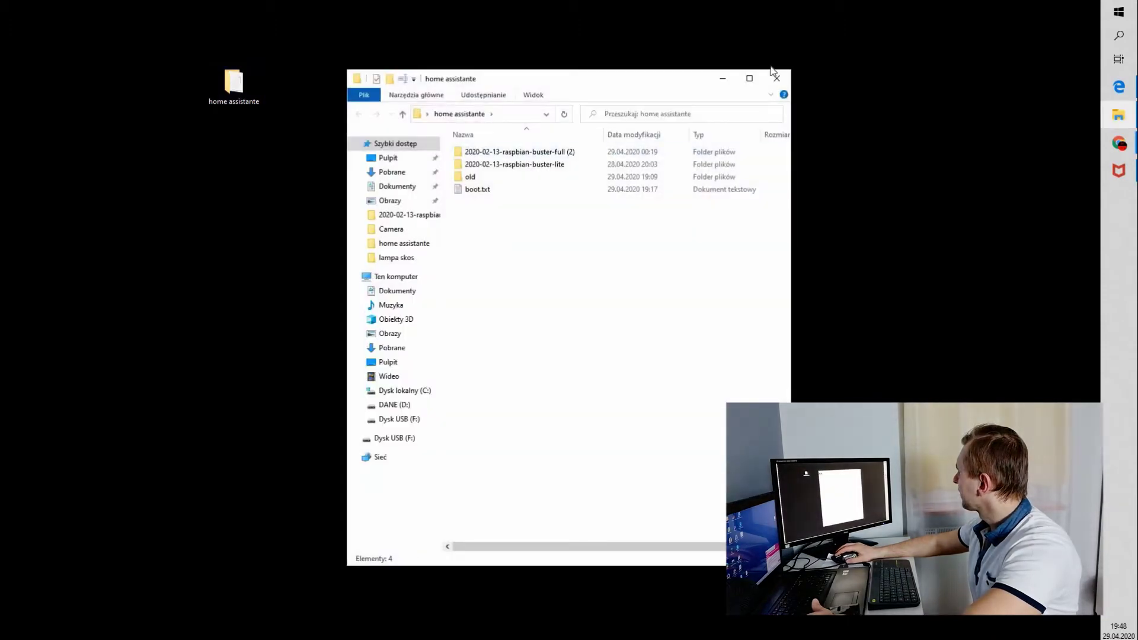
{"action": "left_click_drag", "start_coordinate": [673, 82], "coordinate": [696, 102]}
{"action": "left_click", "coordinate": [544, 174]}
{"action": "double_click", "coordinate": [533, 173]}
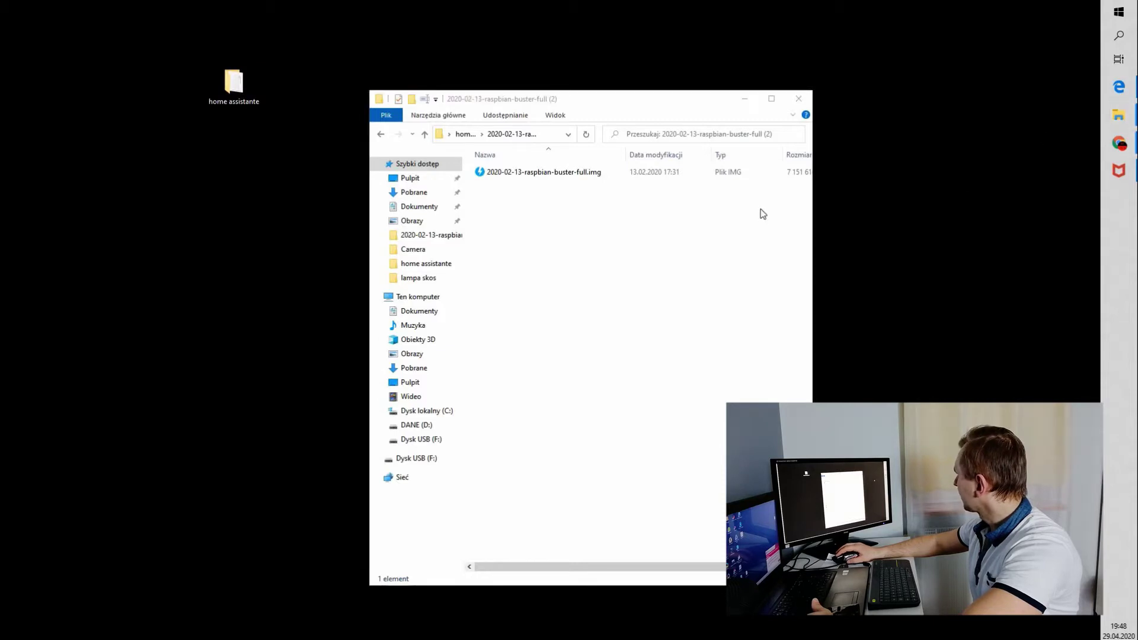
Switch back to the browser window with the Raspbian page and examine the balenaEtcher page's Windows download option
{"action": "mouse_move", "coordinate": [1112, 155]}
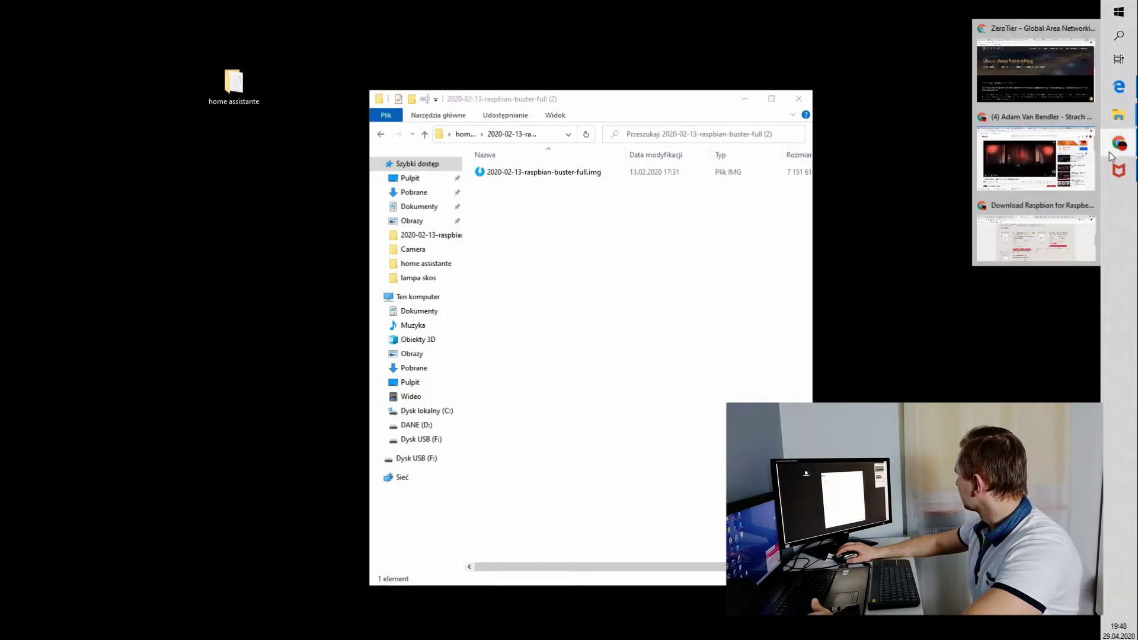
{"action": "left_click", "coordinate": [1045, 229]}
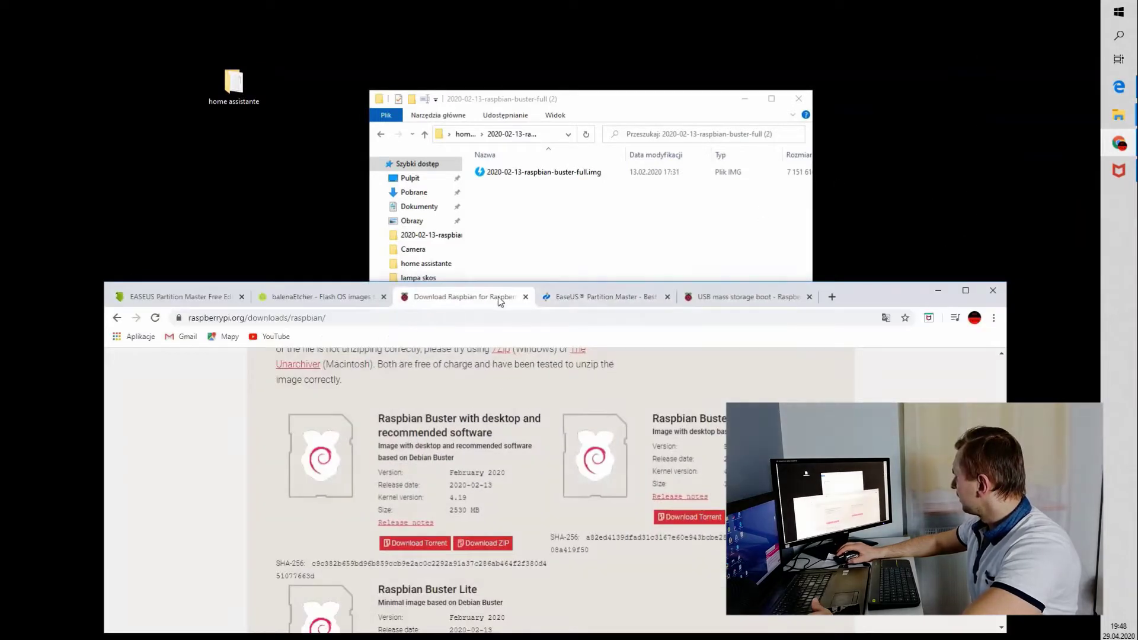
{"action": "left_click", "coordinate": [589, 297]}
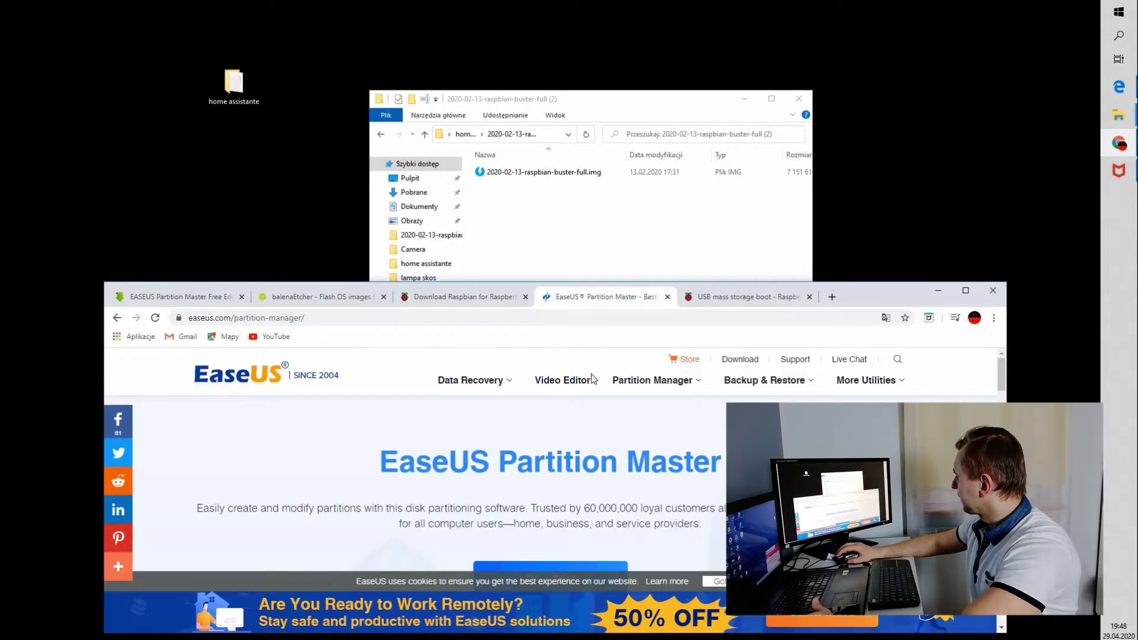
{"action": "left_click", "coordinate": [323, 297]}
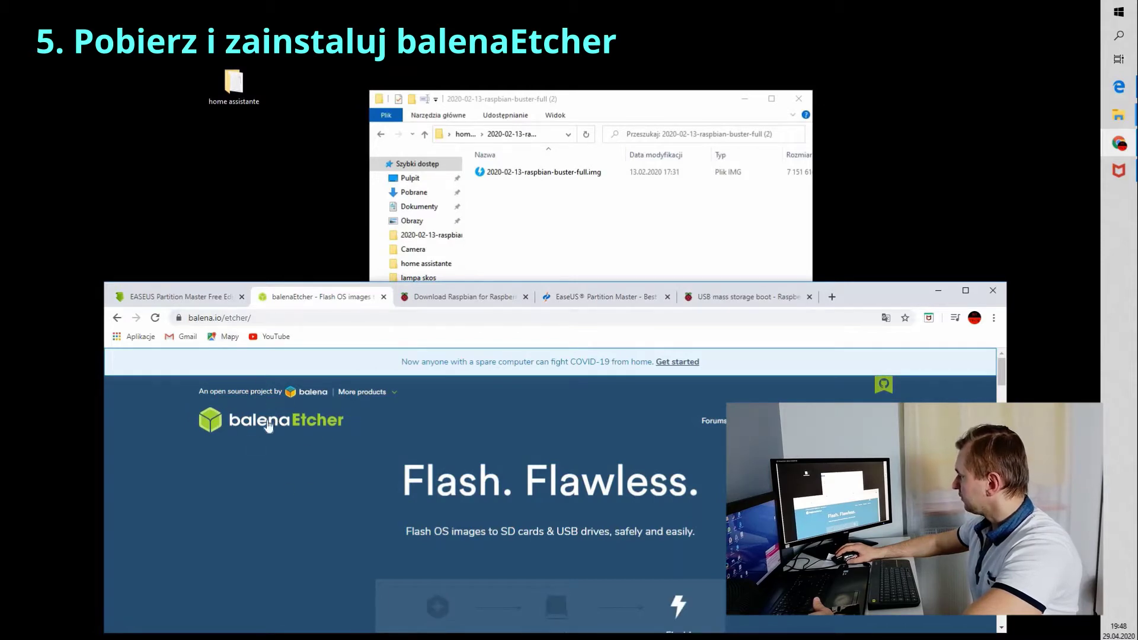
{"action": "scroll", "coordinate": [538, 481], "scroll_direction": "down", "scroll_amount": 5}
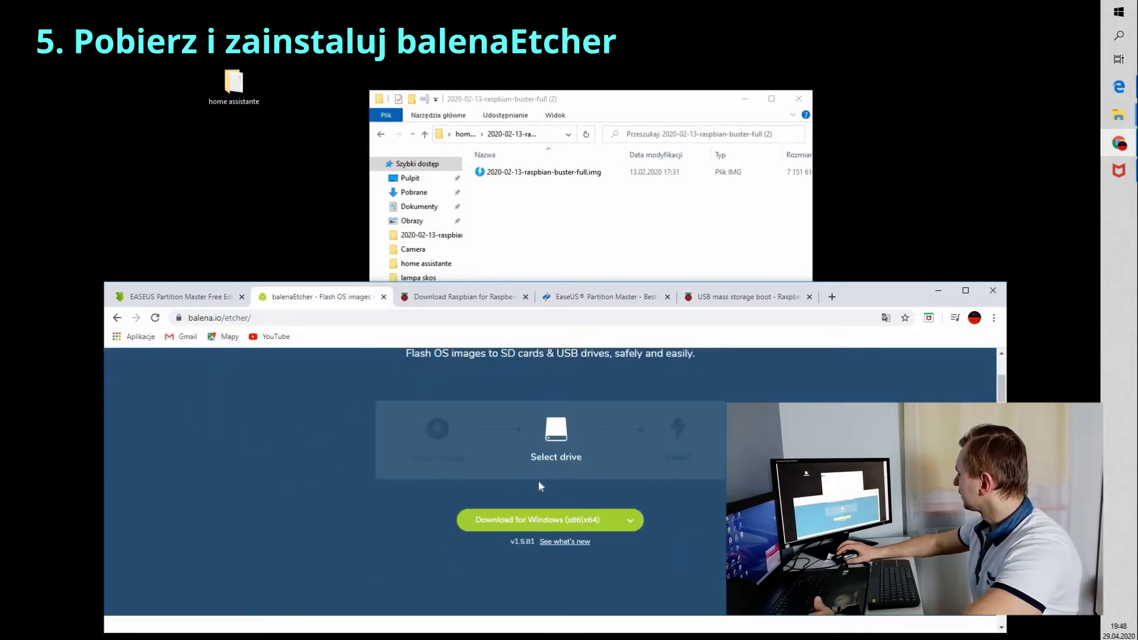
{"action": "scroll", "coordinate": [538, 483], "scroll_direction": "up", "scroll_amount": 4}
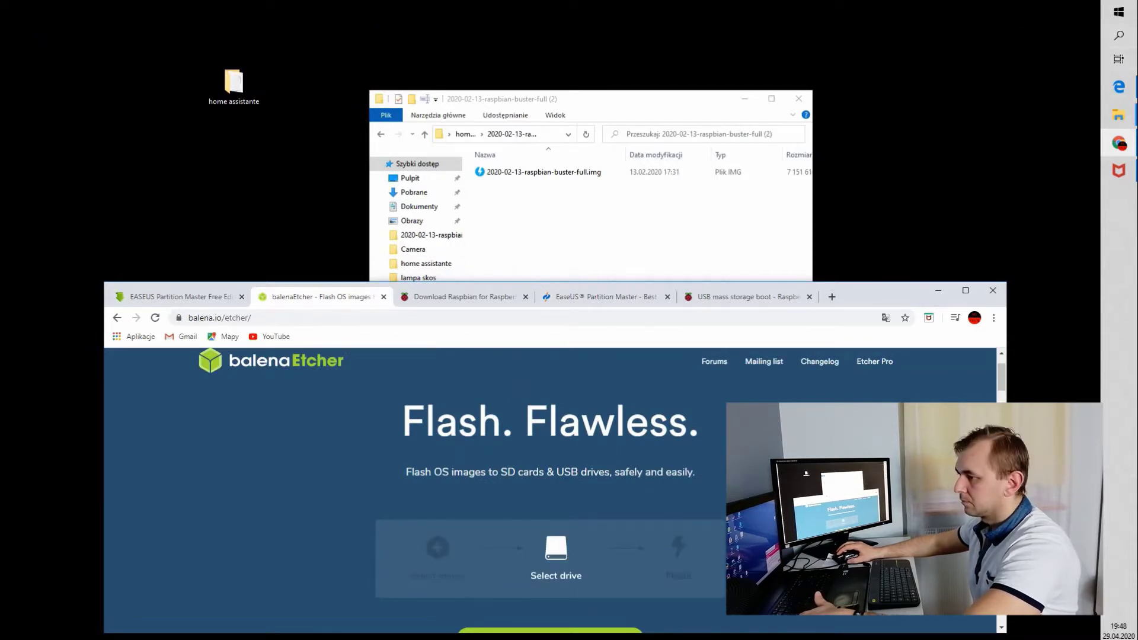
Launch balenaEtcher and bring the folder window containing the Raspbian image file to the front
{"action": "left_click", "coordinate": [1120, 37]}
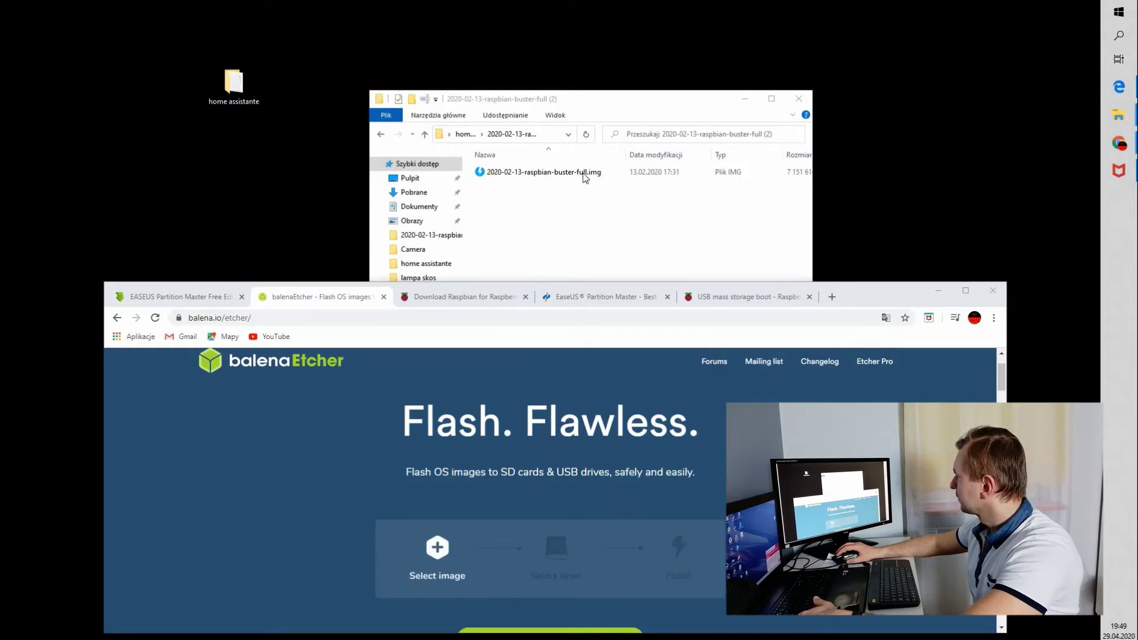
{"action": "left_click", "coordinate": [557, 218]}
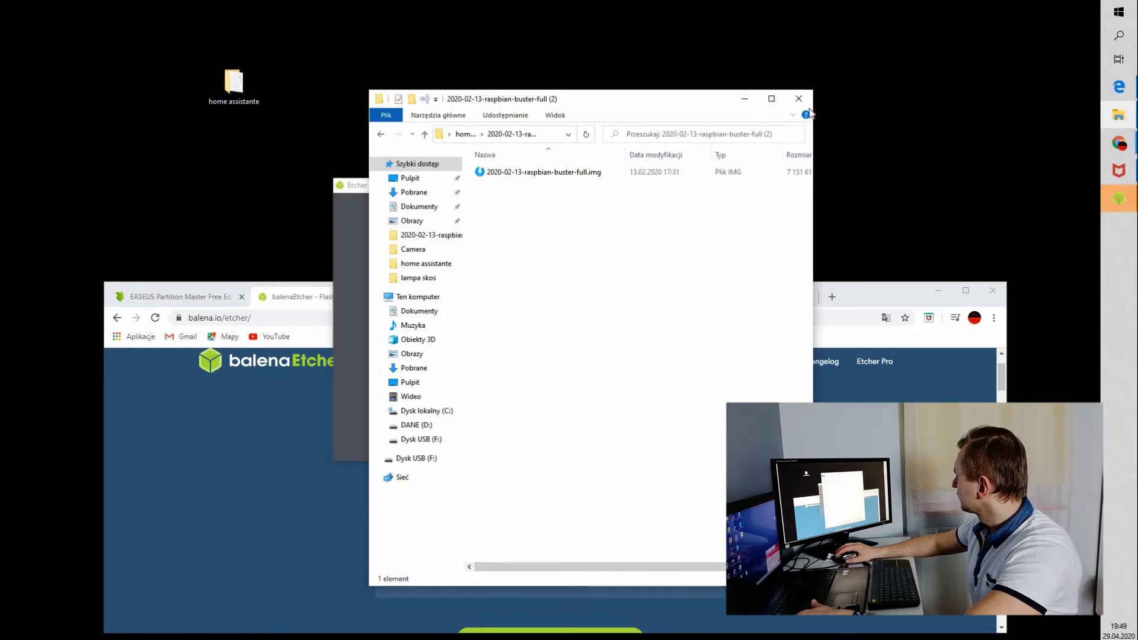
Move the folder window out of the way and load 2020-02-13-raspbian-buster-full.img as the image in balenaEtcher
{"action": "left_click_drag", "start_coordinate": [741, 98], "coordinate": [934, 119]}
{"action": "left_click_drag", "start_coordinate": [427, 190], "coordinate": [297, 170]}
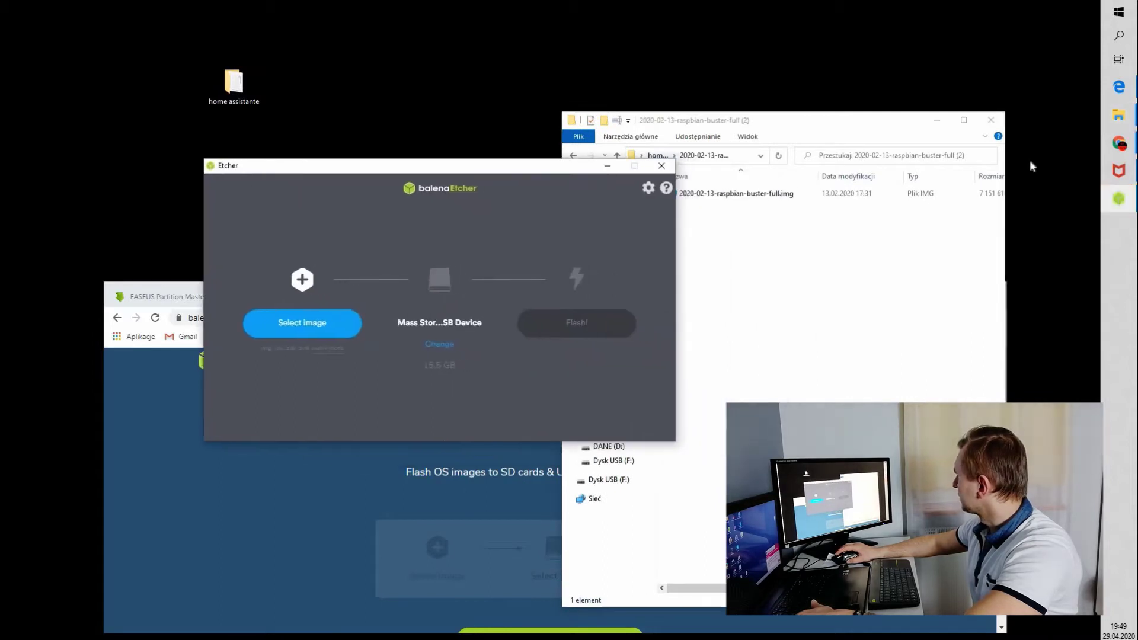
{"action": "left_click", "coordinate": [937, 120]}
{"action": "left_click_drag", "start_coordinate": [515, 162], "coordinate": [633, 183]}
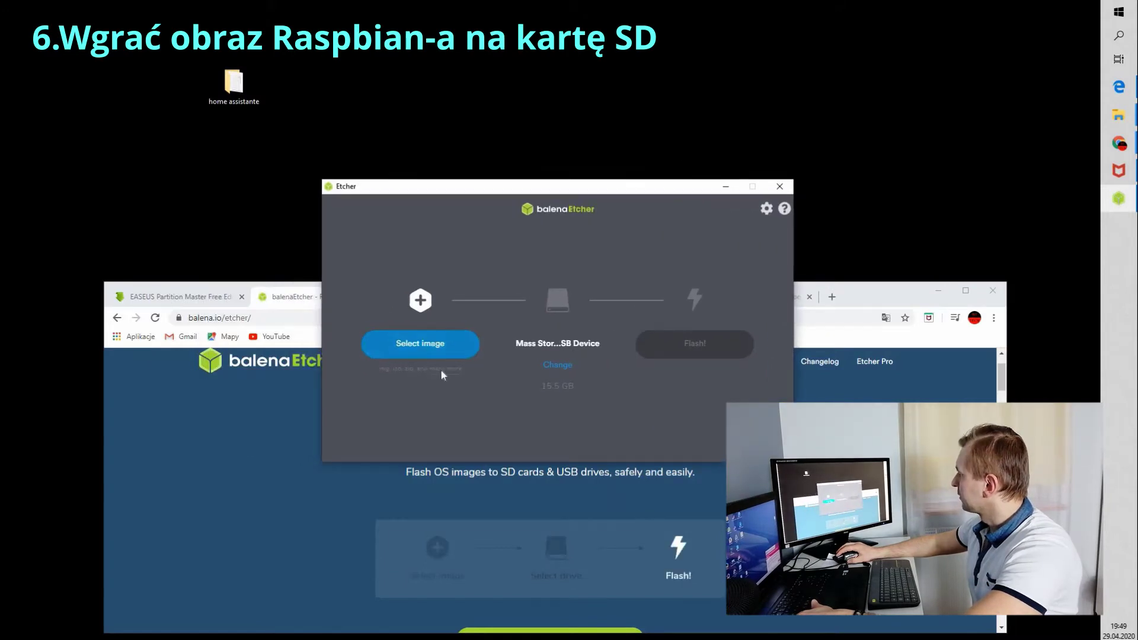
{"action": "left_click", "coordinate": [417, 346]}
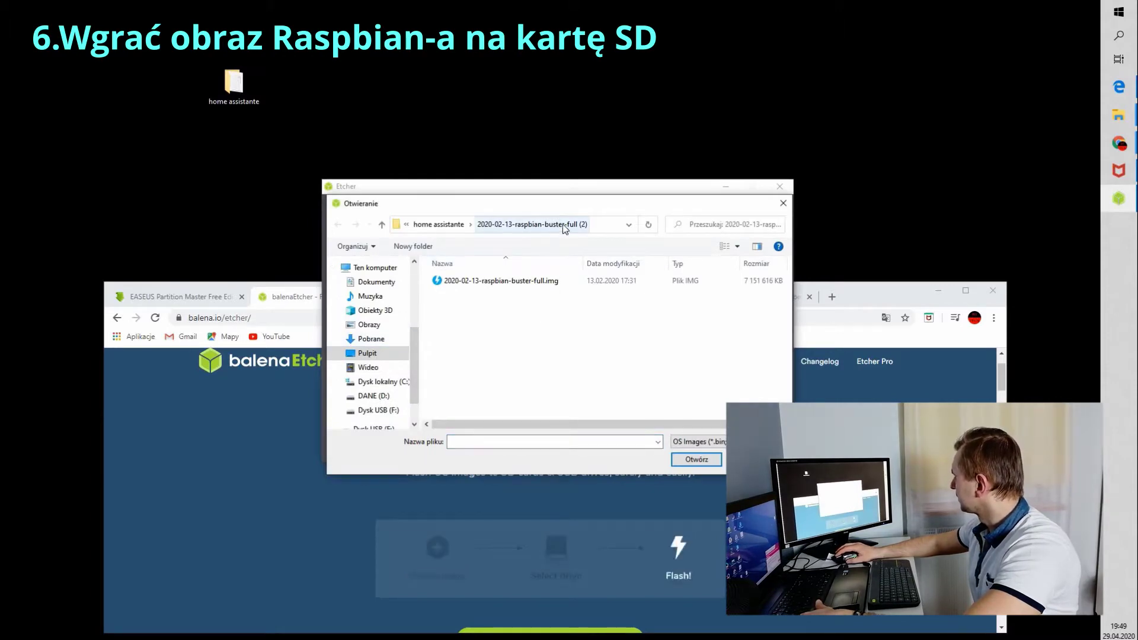
{"action": "left_click", "coordinate": [437, 284]}
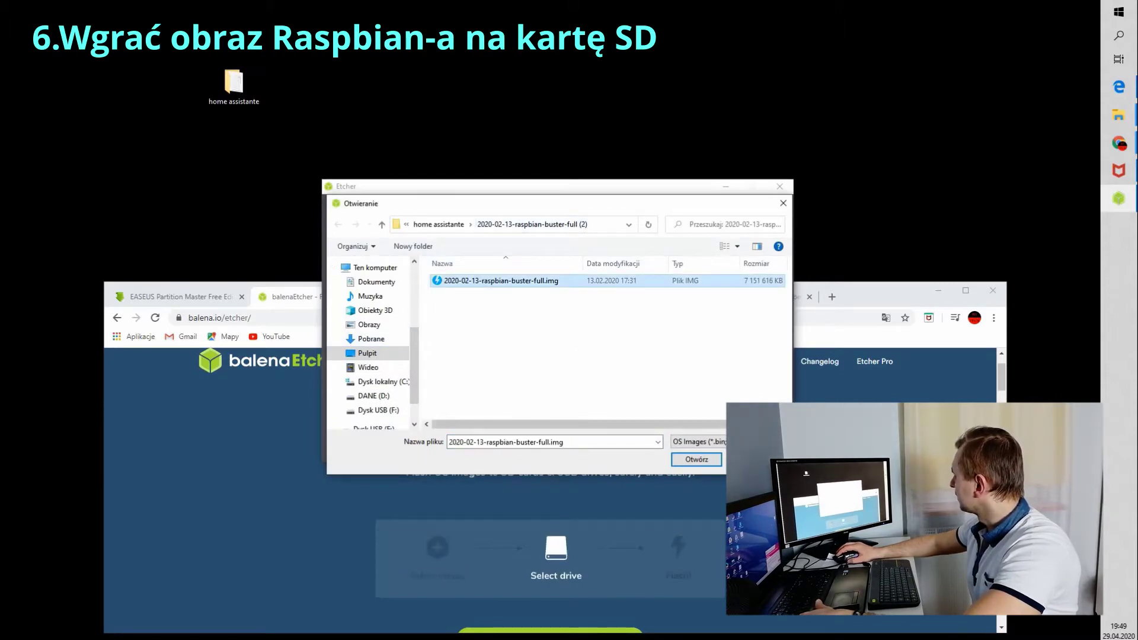
{"action": "left_click", "coordinate": [694, 460]}
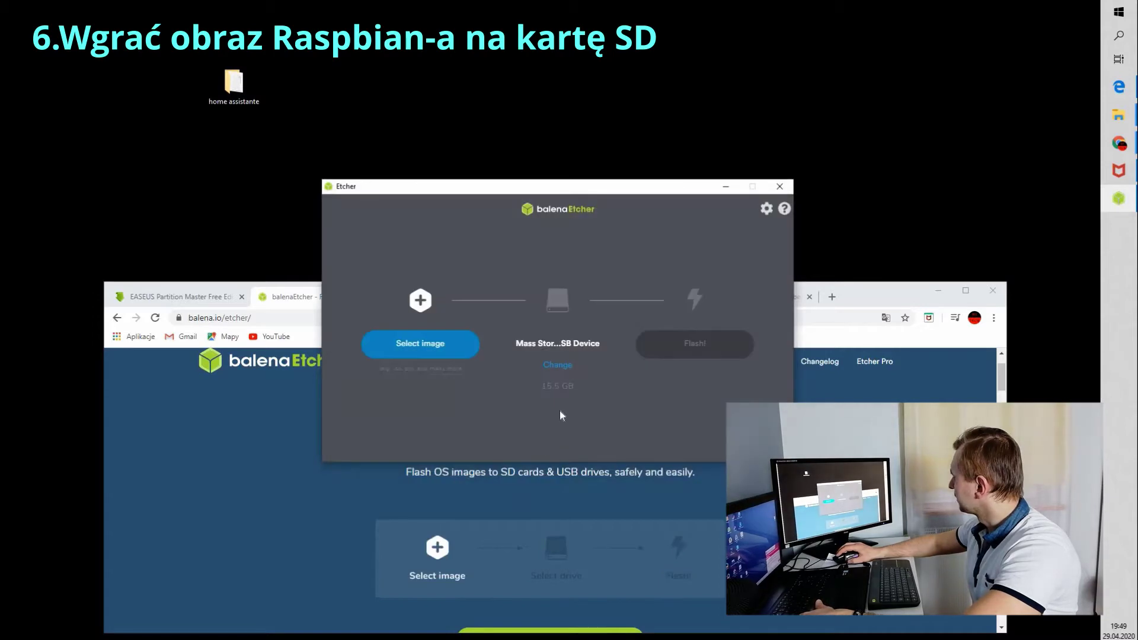
Confirm the 15.5 GB Mass Storage Device USB Device as target, flash the image to it and close balenaEtcher
{"action": "left_click", "coordinate": [556, 367]}
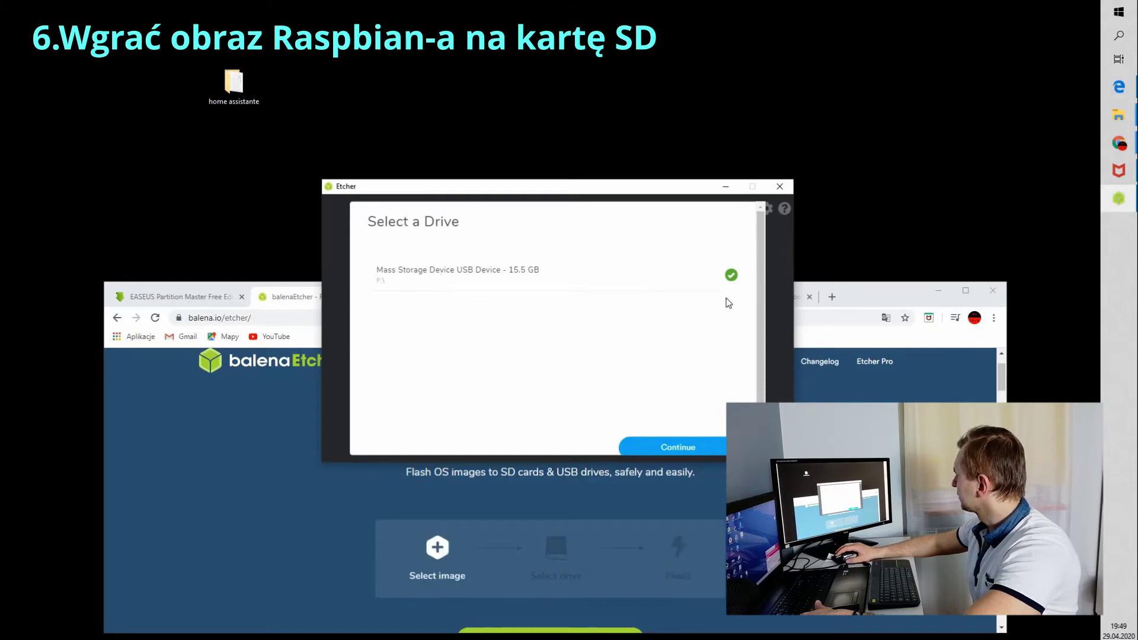
{"action": "left_click", "coordinate": [659, 450]}
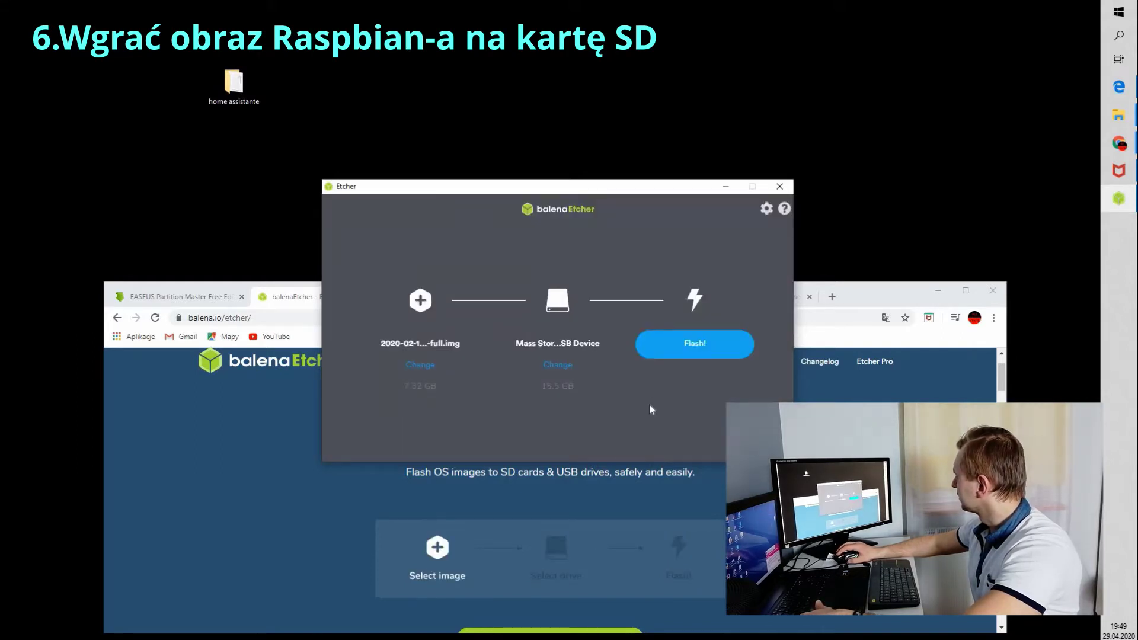
{"action": "left_click", "coordinate": [695, 347]}
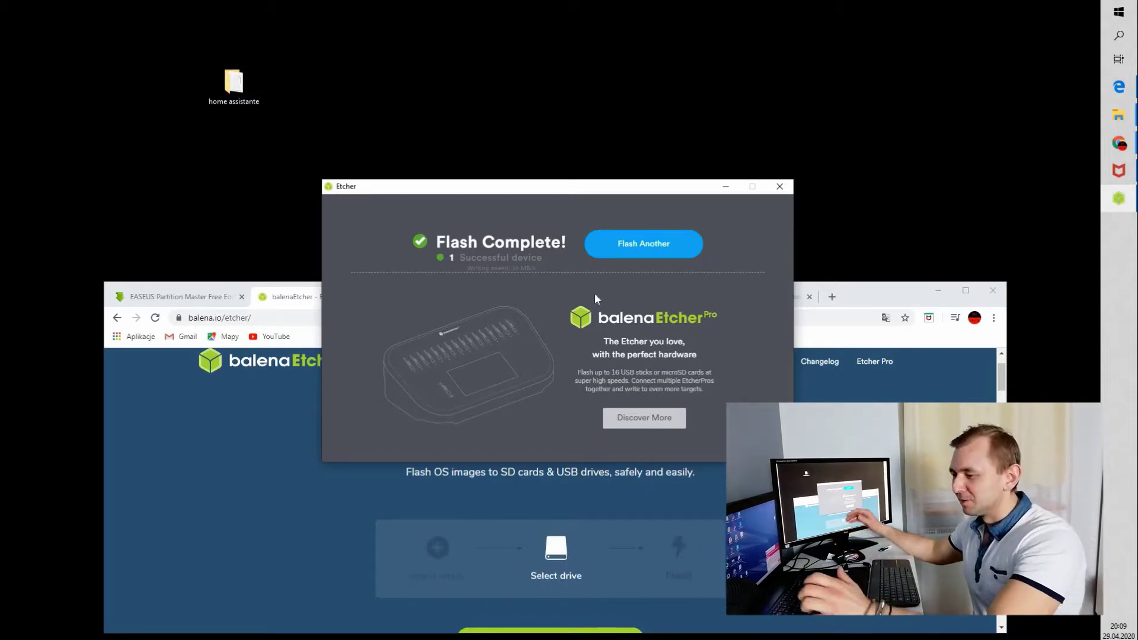
{"action": "key", "text": "alt+F4"}
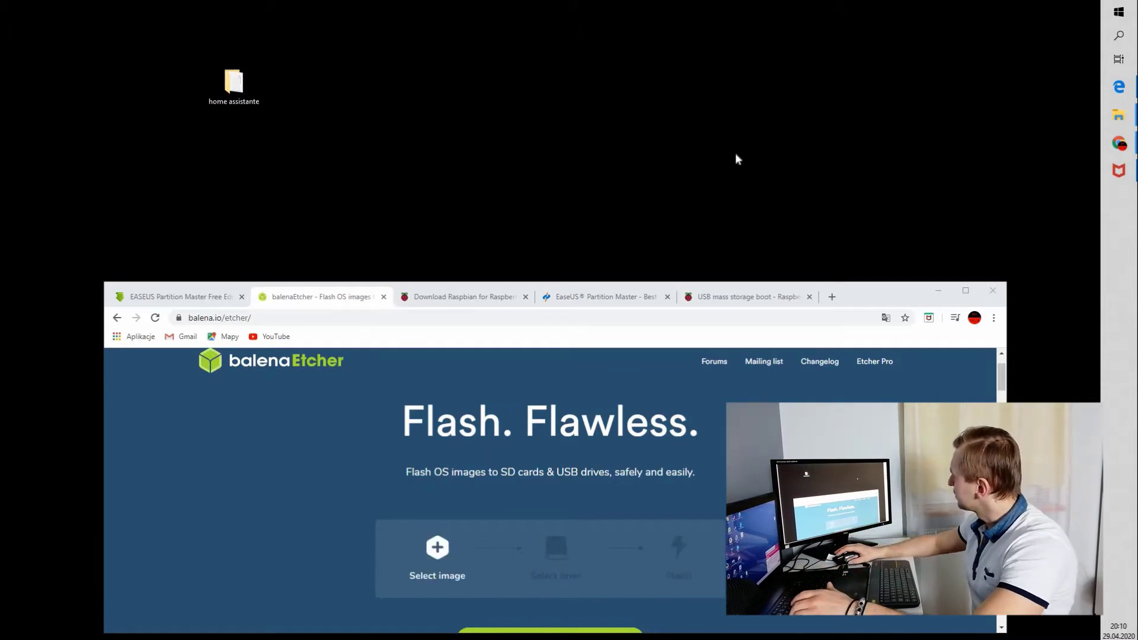
Open File Explorer from the home assistante folder and browse to the boot (F:) drive
{"action": "left_click", "coordinate": [245, 88]}
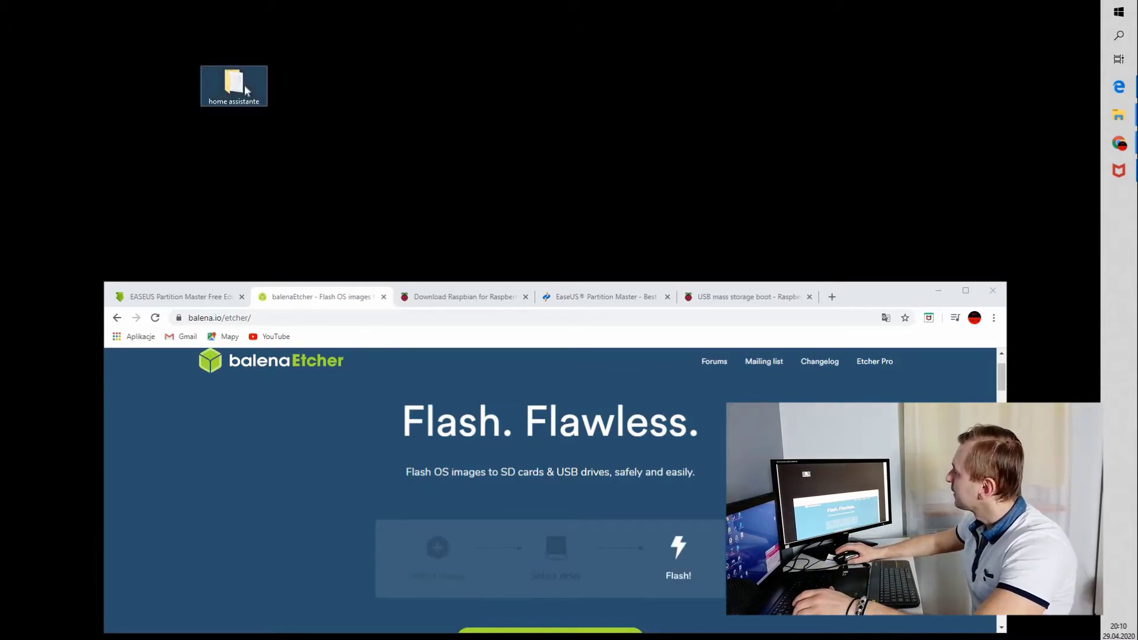
{"action": "double_click", "coordinate": [245, 88]}
{"action": "left_click", "coordinate": [396, 276]}
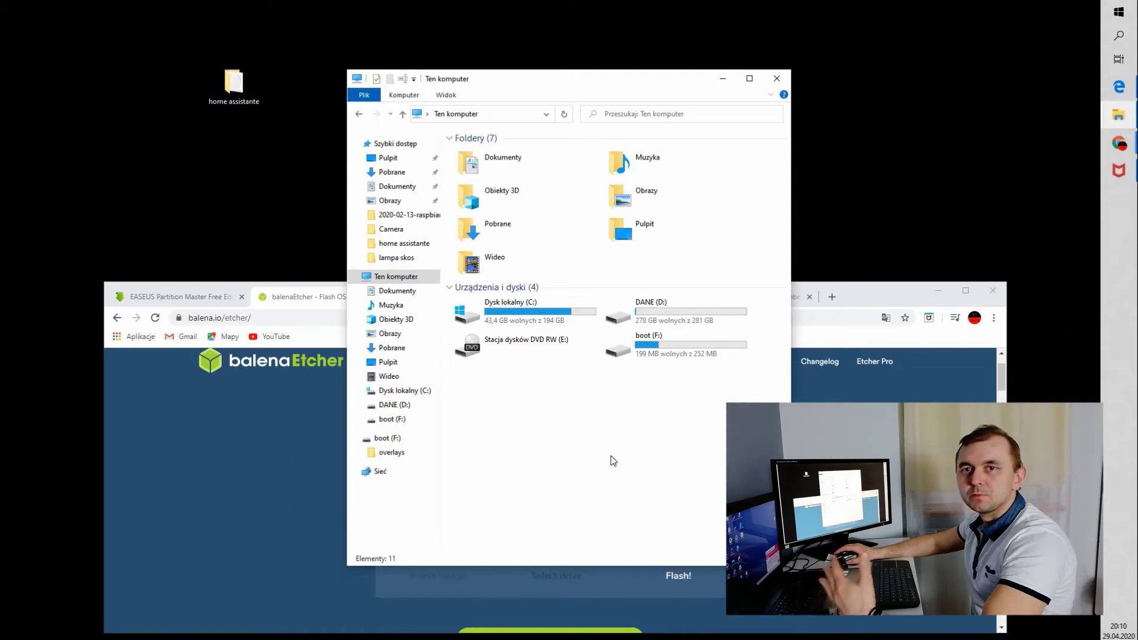
{"action": "left_click", "coordinate": [620, 344]}
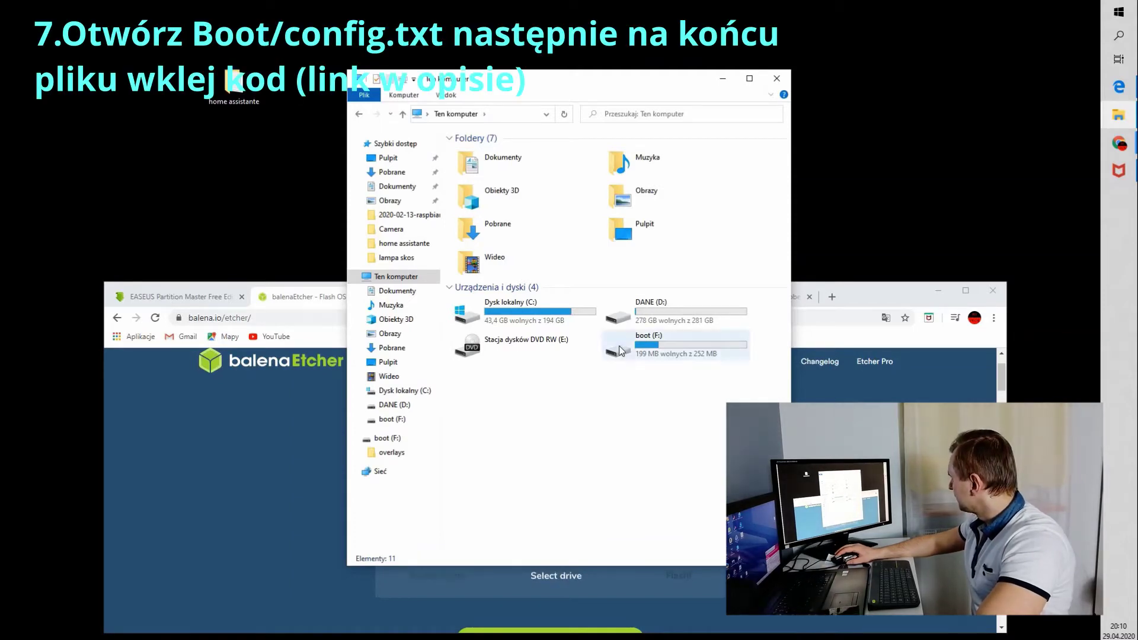
{"action": "double_click", "coordinate": [620, 344]}
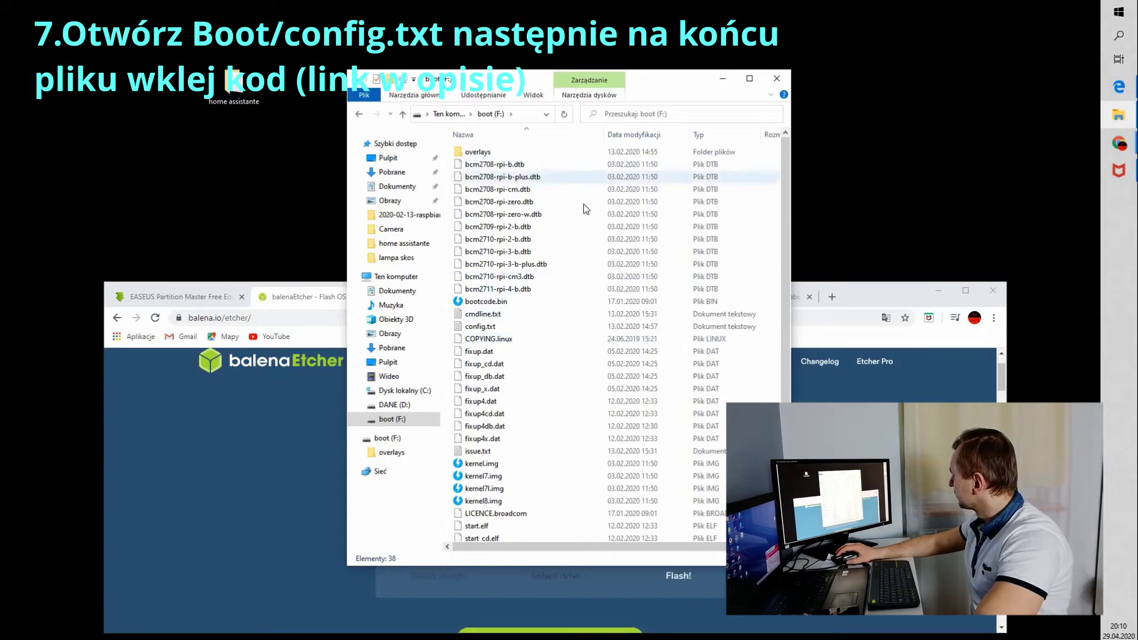
Open config.txt from the boot drive and add an empty line after the last line, #dtoverlay=vc4-fkms-v3d
{"action": "double_click", "coordinate": [473, 327]}
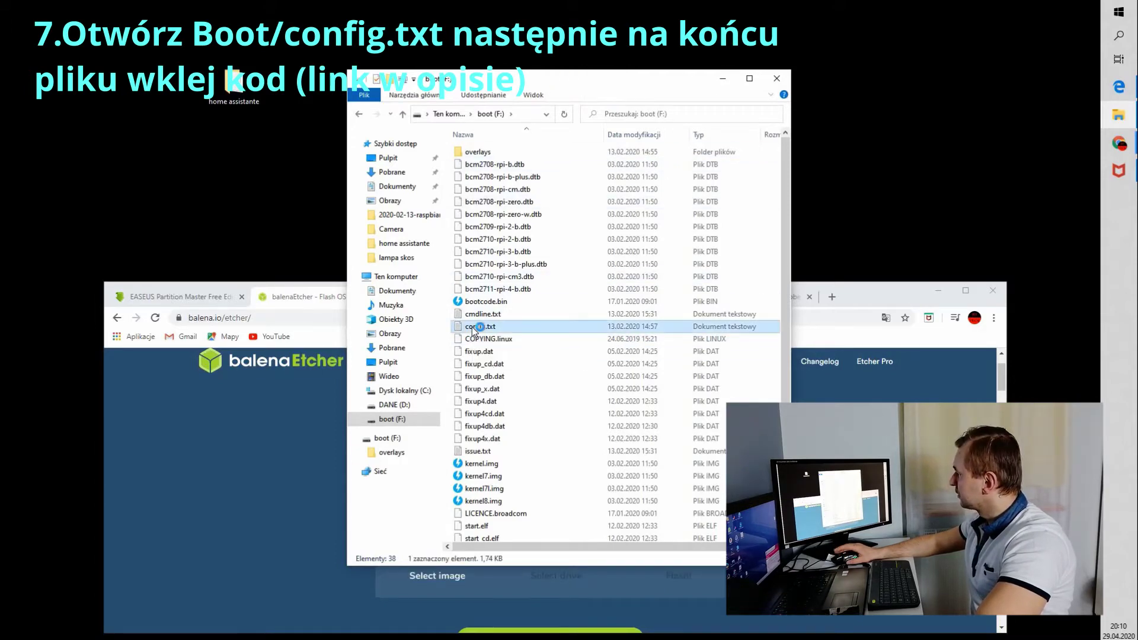
{"action": "left_click", "coordinate": [559, 298]}
{"action": "scroll", "coordinate": [818, 302], "scroll_direction": "down", "scroll_amount": 6}
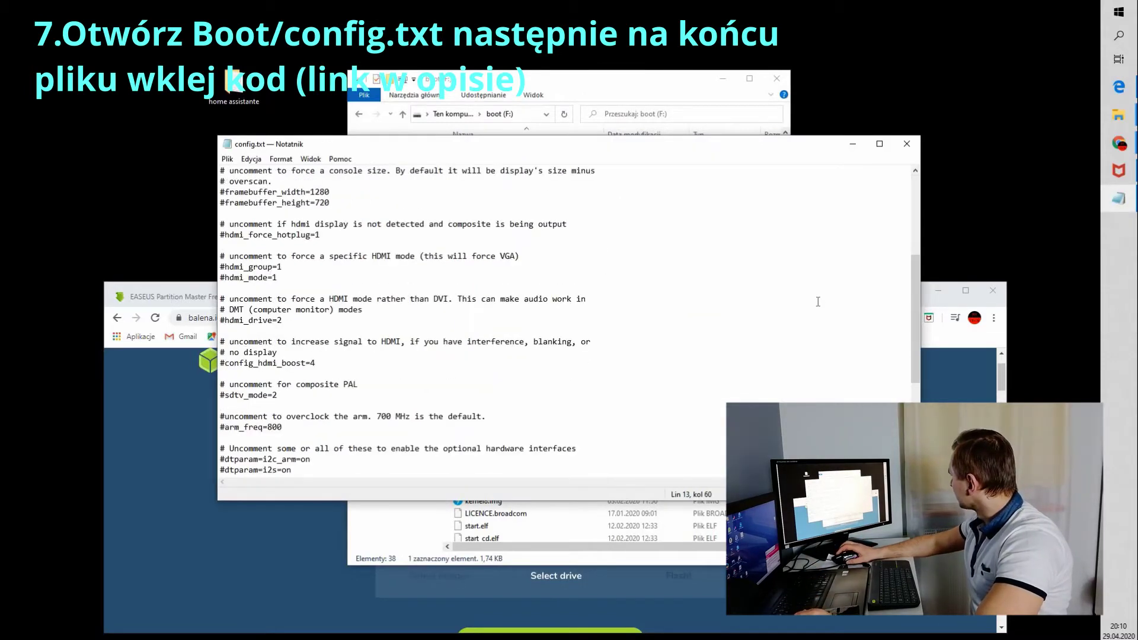
{"action": "scroll", "coordinate": [818, 301], "scroll_direction": "down", "scroll_amount": 6}
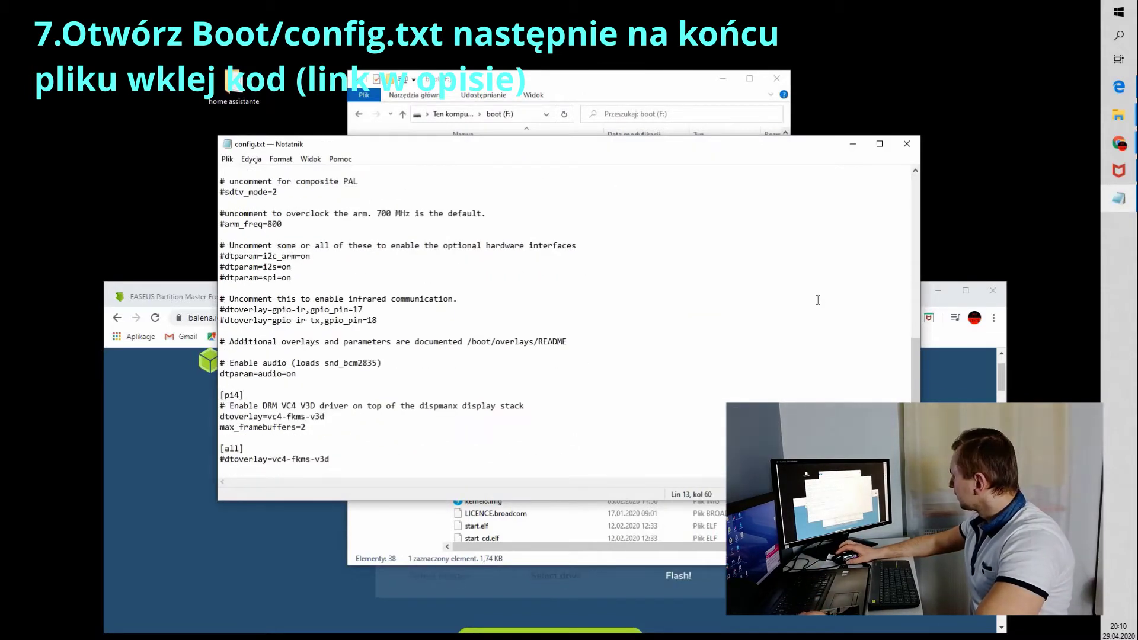
{"action": "left_click", "coordinate": [367, 460]}
{"action": "key", "text": "Return"}
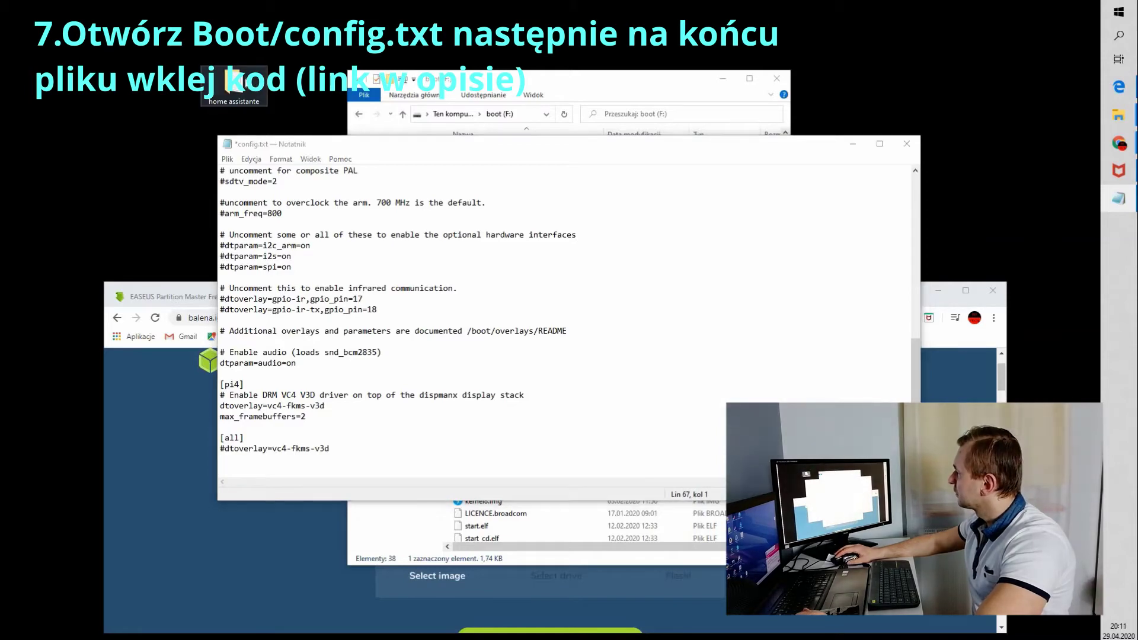
Open boot.txt from the home assistante folder and copy its entire text
{"action": "double_click", "coordinate": [234, 83]}
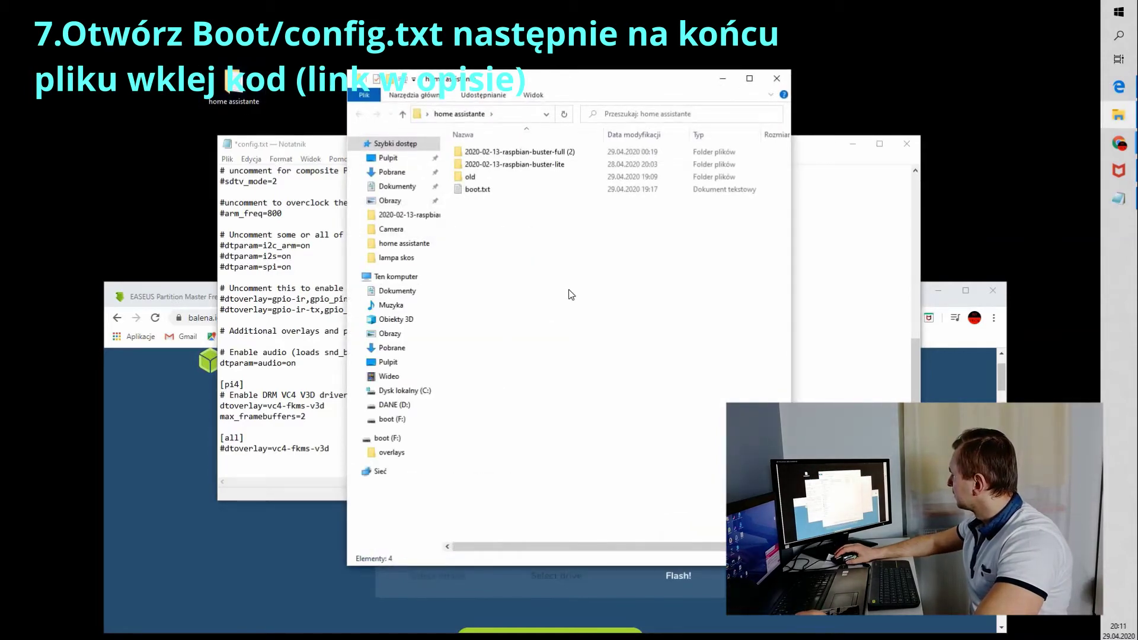
{"action": "left_click", "coordinate": [473, 190]}
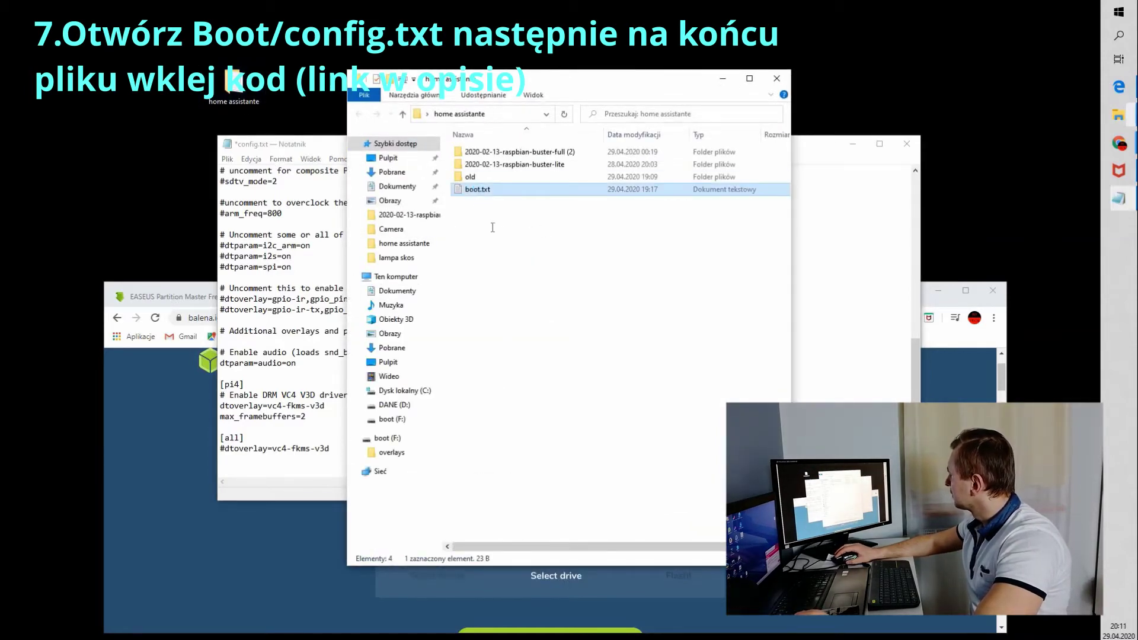
{"action": "key", "text": "ctrl+a"}
{"action": "key", "text": "ctrl+c"}
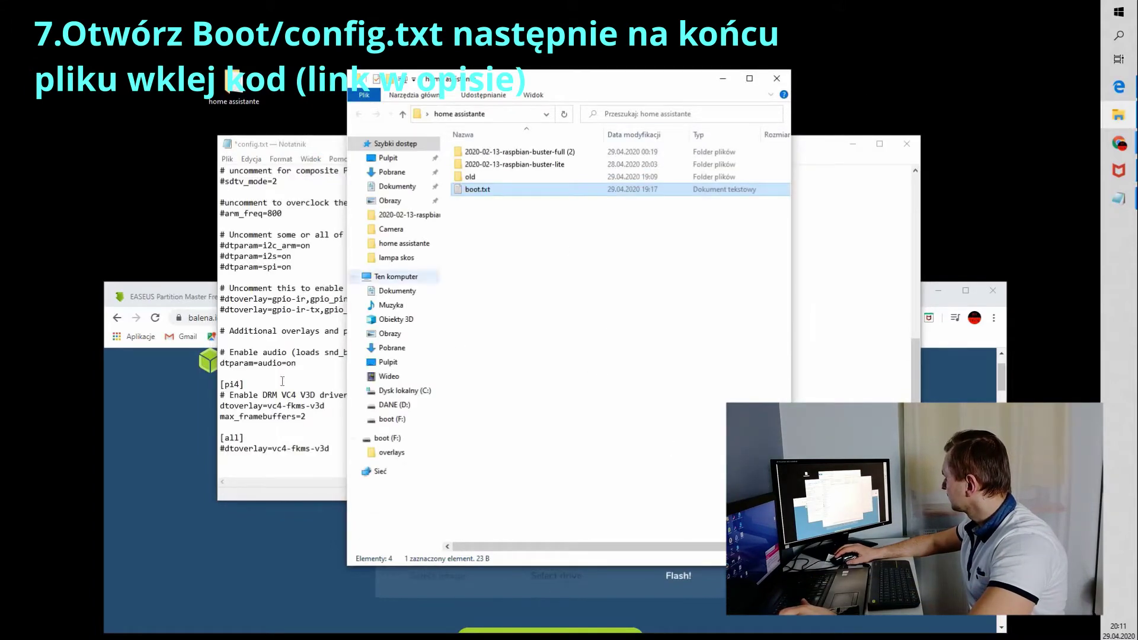
Paste program_usb_boot_mode=1 at the end of config.txt and save the file
{"action": "left_click", "coordinate": [277, 470]}
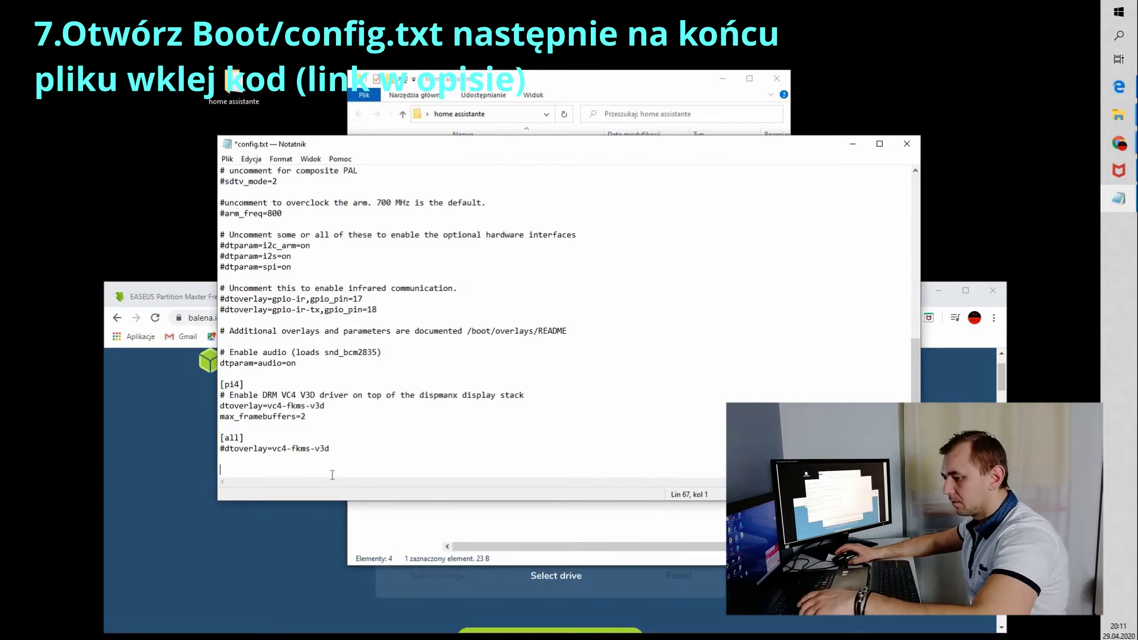
{"action": "key", "text": "ctrl+v"}
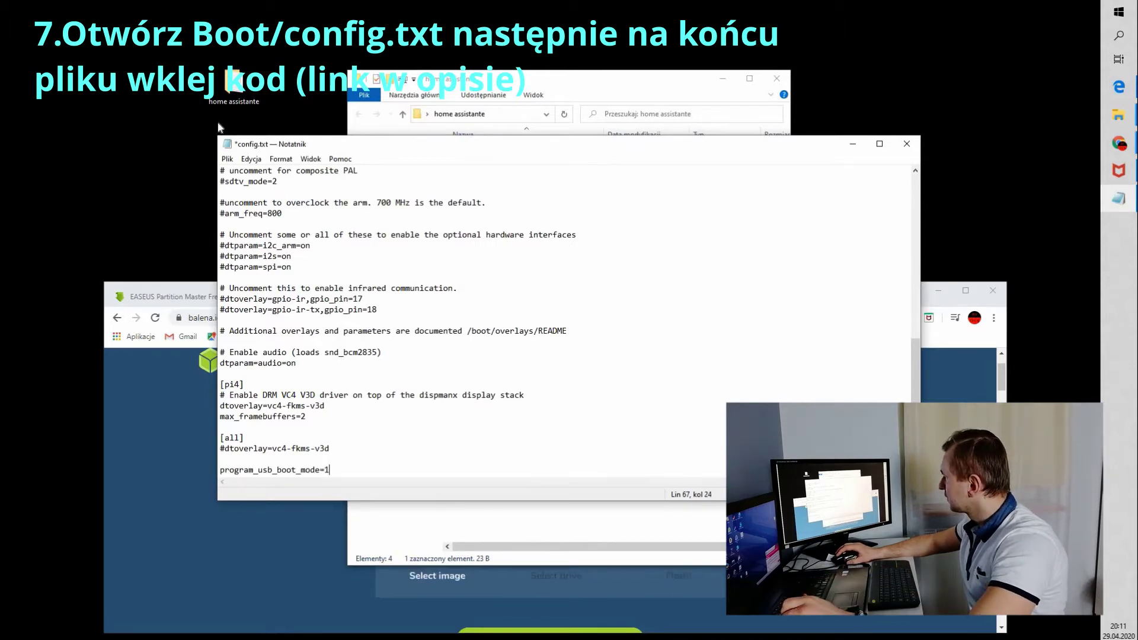
{"action": "left_click", "coordinate": [227, 159]}
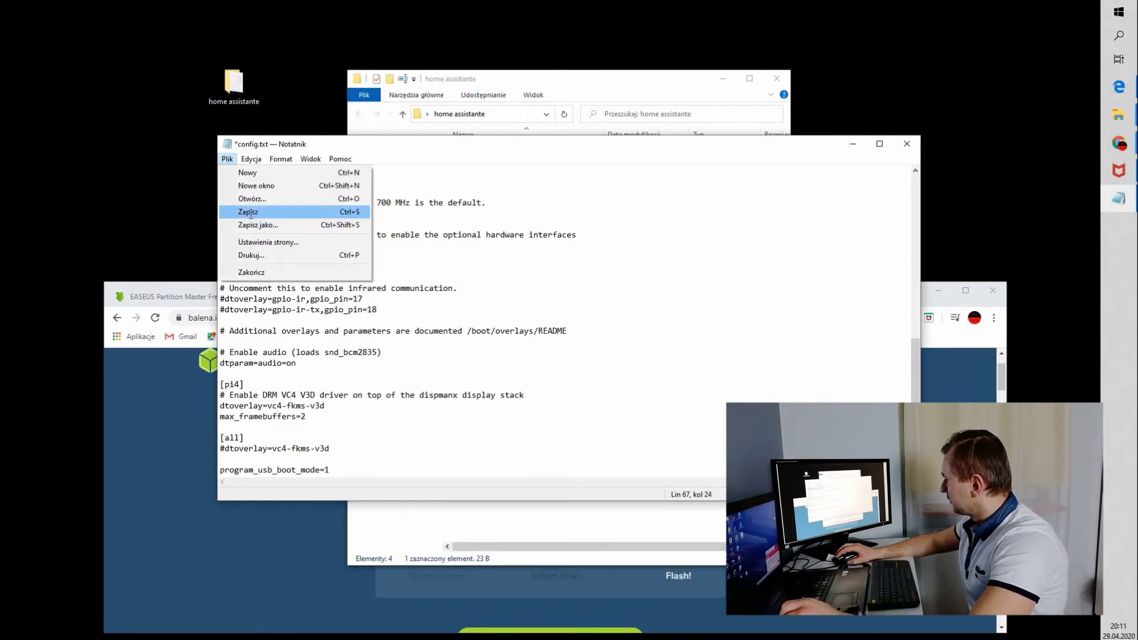
{"action": "left_click", "coordinate": [249, 213]}
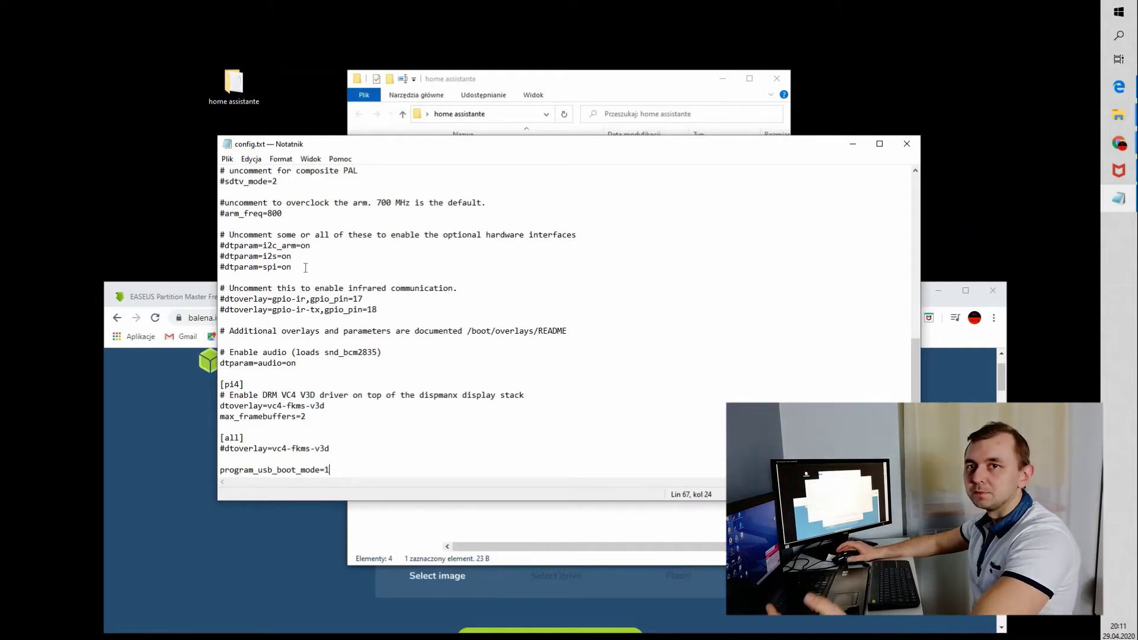
Close config.txt and the open home assistante and boot (F:) folder windows
{"action": "left_click", "coordinate": [917, 145]}
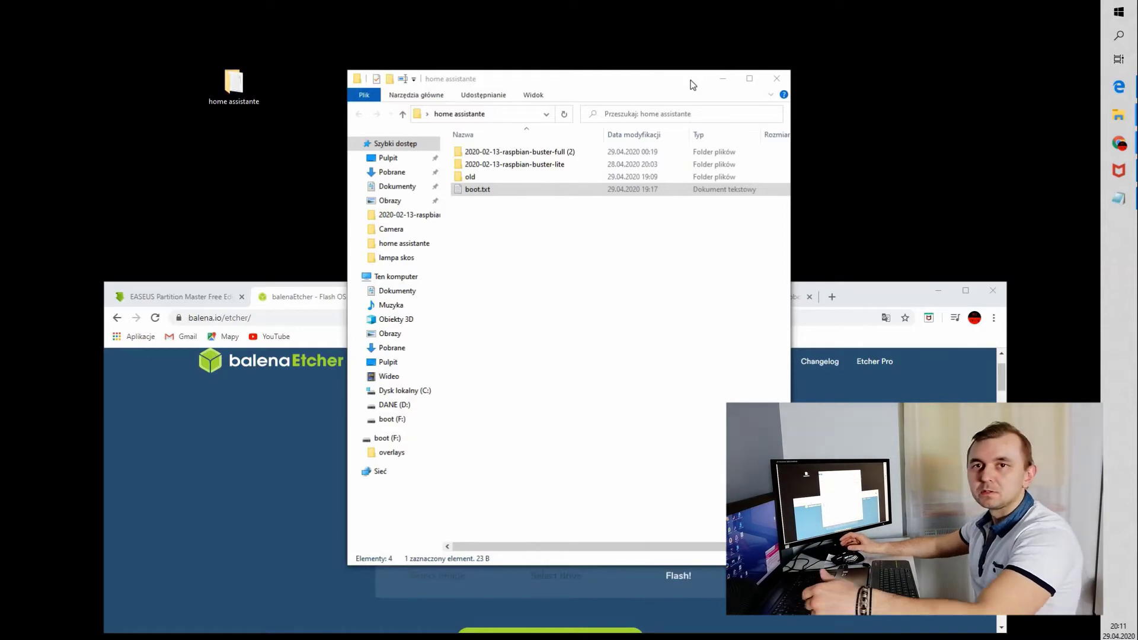
{"action": "left_click", "coordinate": [623, 313]}
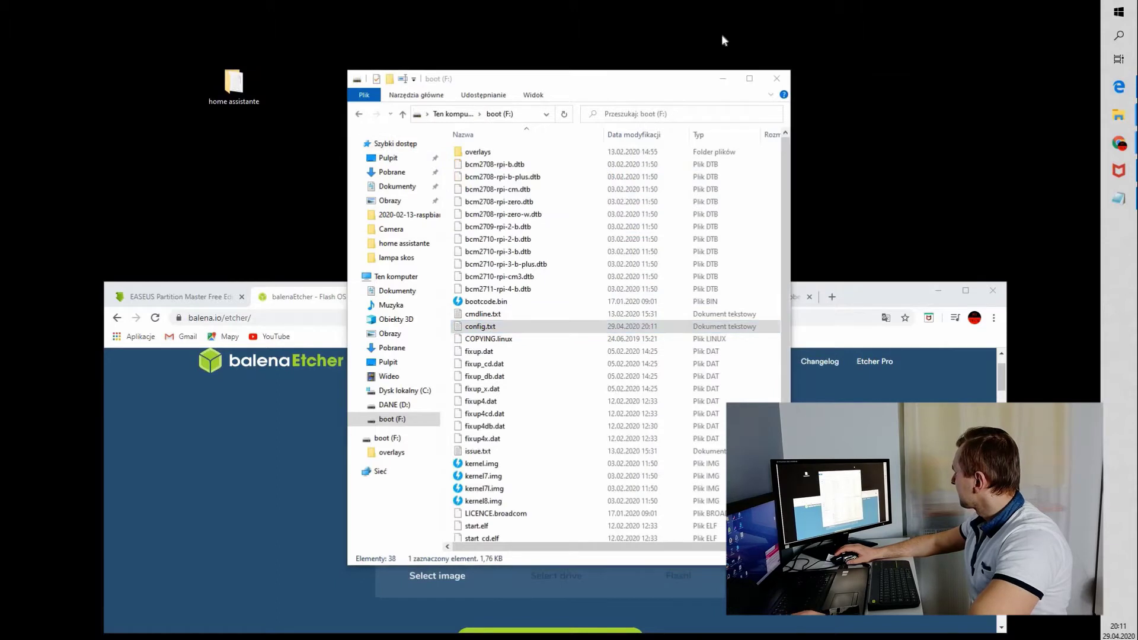
{"action": "key", "text": "alt+F4"}
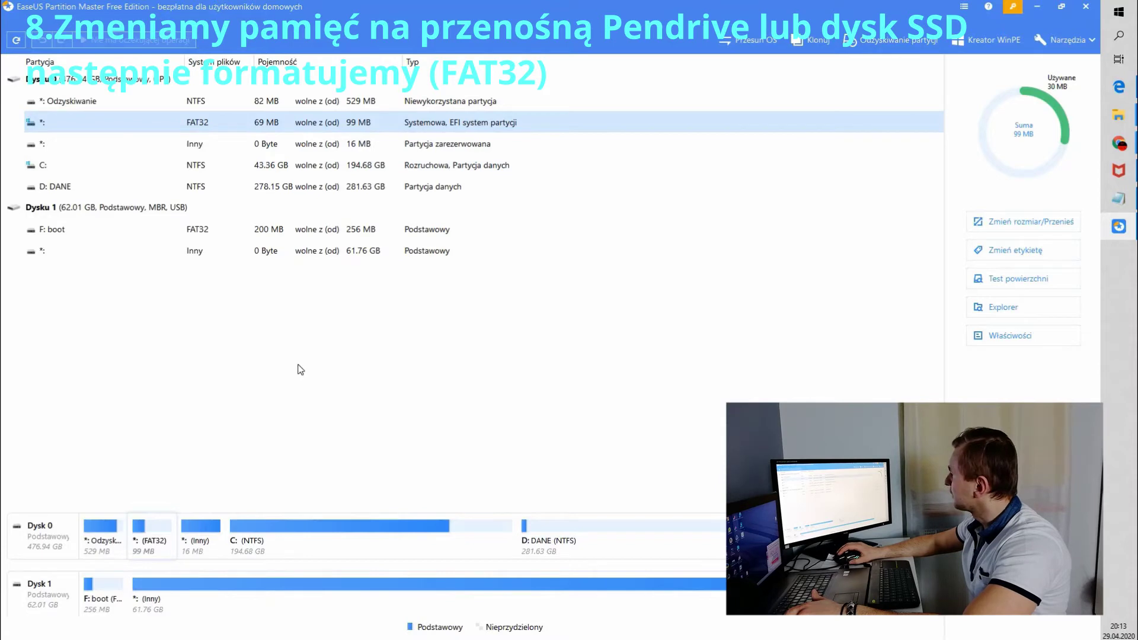
In EaseUS Partition Master, delete the F: boot partition and the 61.76 GB partition from Disk 1
{"action": "right_click", "coordinate": [53, 232]}
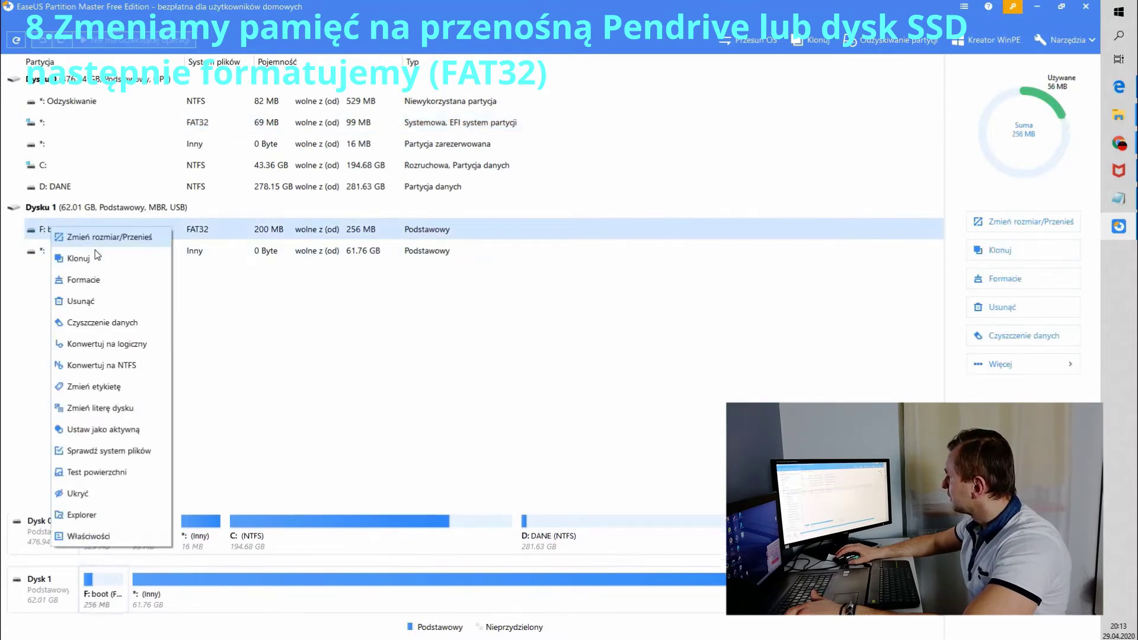
{"action": "left_click", "coordinate": [89, 301]}
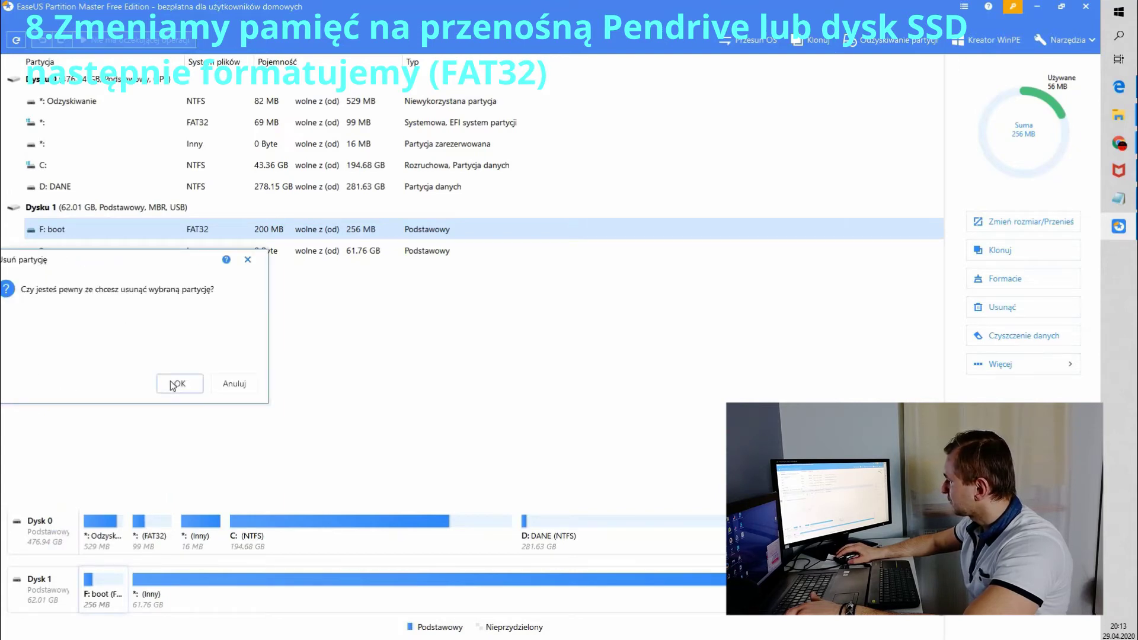
{"action": "left_click", "coordinate": [174, 383]}
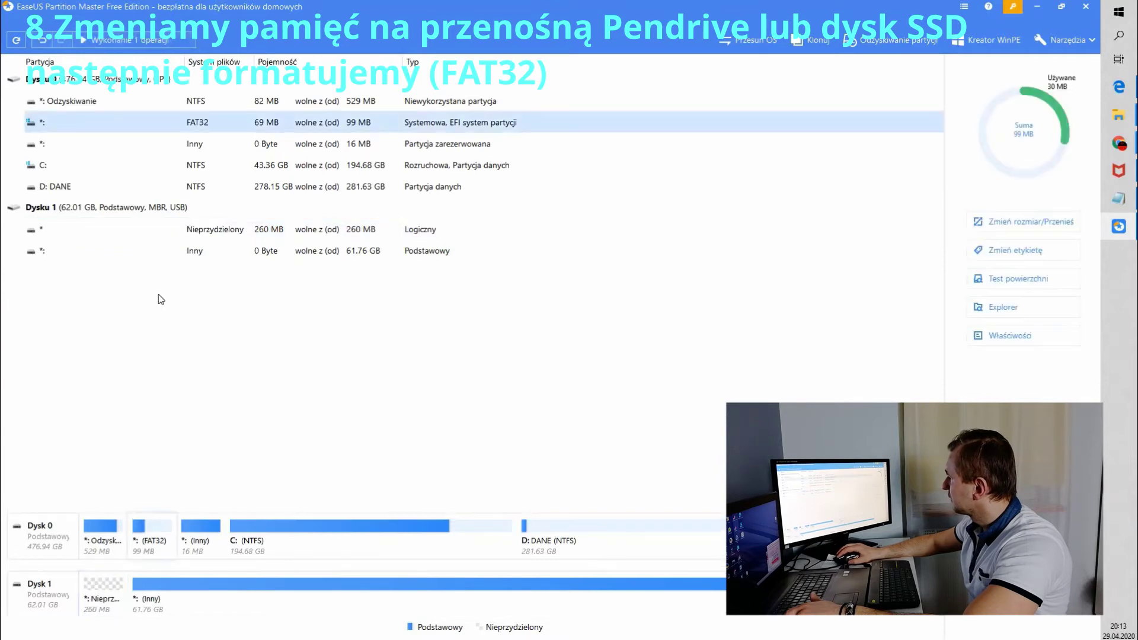
{"action": "right_click", "coordinate": [101, 231]}
{"action": "right_click", "coordinate": [60, 251]}
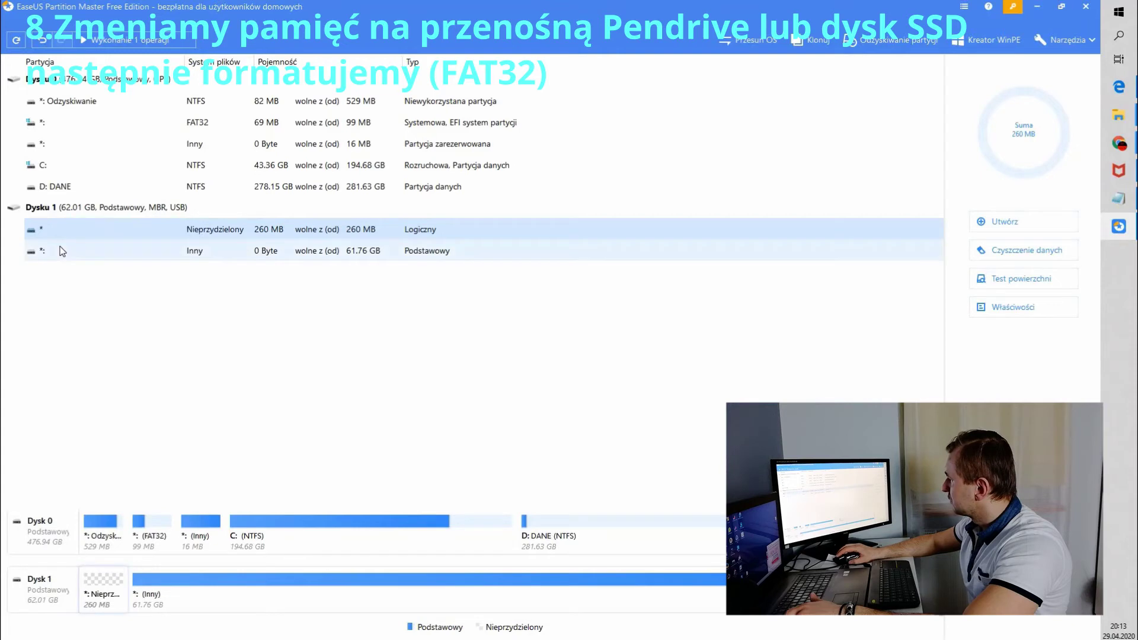
{"action": "left_click", "coordinate": [93, 298]}
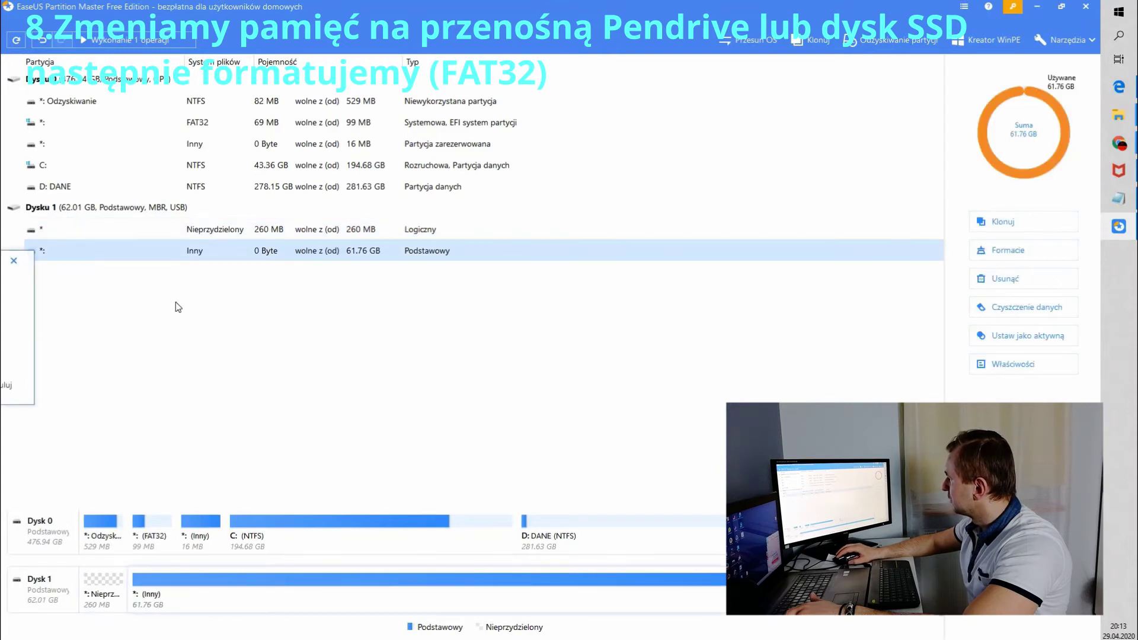
{"action": "left_click", "coordinate": [163, 386]}
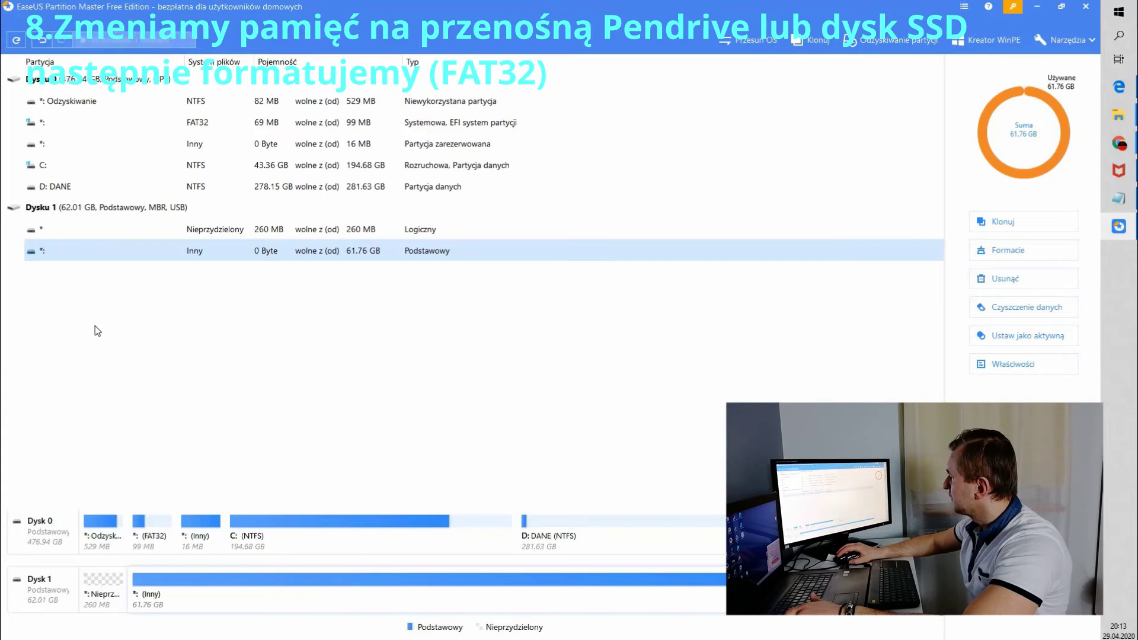
Create a FAT32 partition with drive letter F: using the full 62.01 GB of unallocated space on Disk 1
{"action": "right_click", "coordinate": [65, 229]}
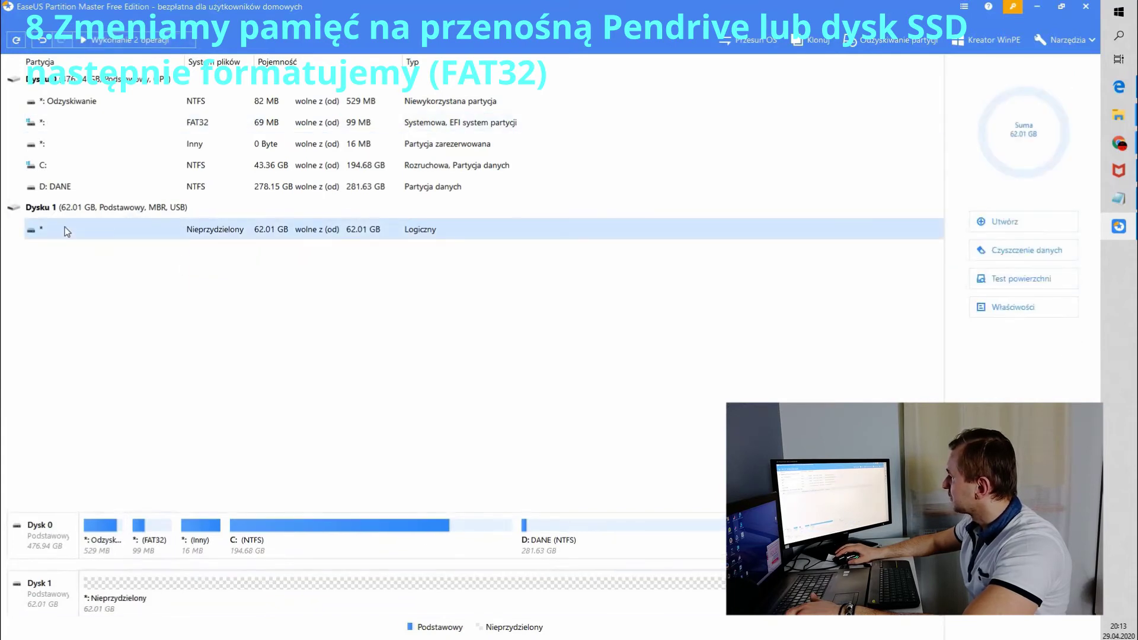
{"action": "left_click", "coordinate": [103, 239]}
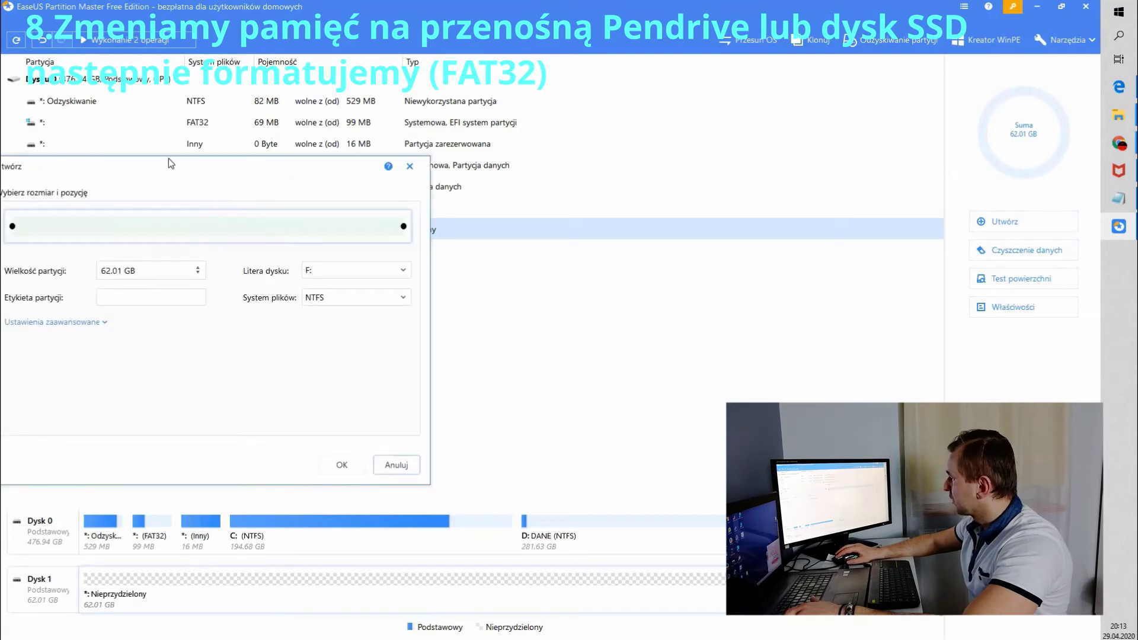
{"action": "left_click", "coordinate": [333, 304]}
{"action": "left_click", "coordinate": [311, 334]}
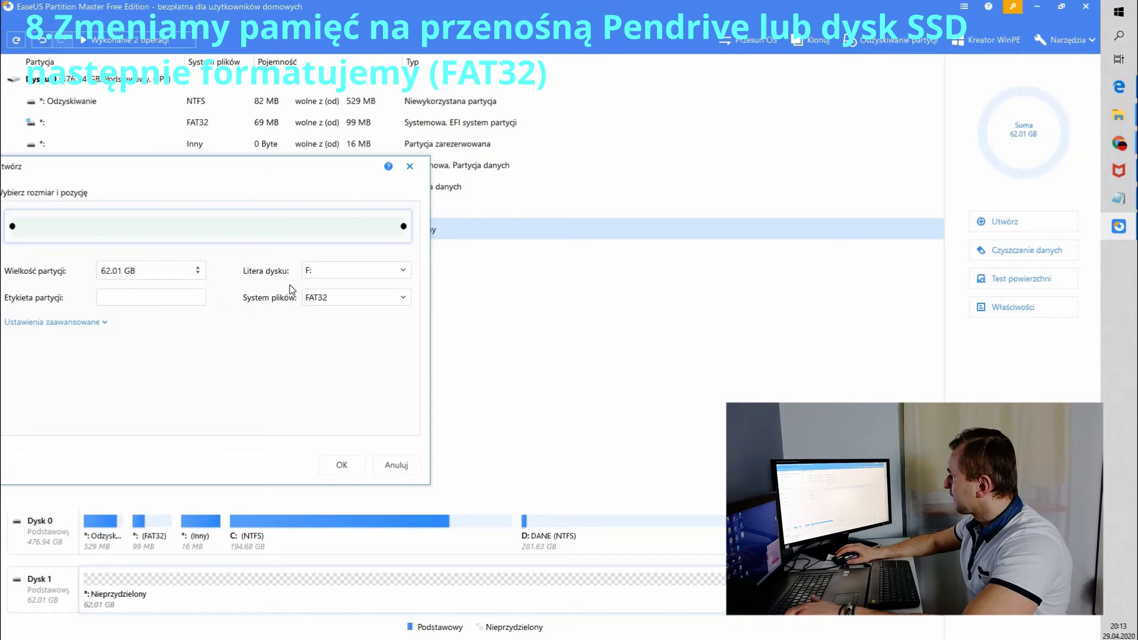
{"action": "left_click", "coordinate": [343, 466]}
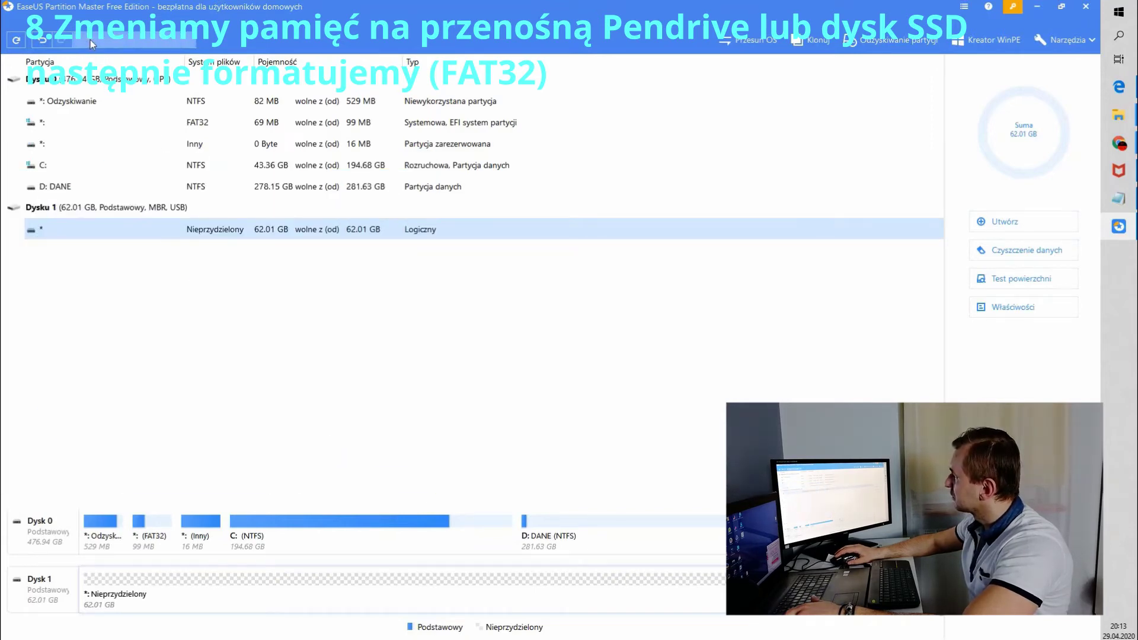
Apply the three pending partition operations to Disk 1, finish the process and close EaseUS Partition Master
{"action": "mouse_move", "coordinate": [84, 42]}
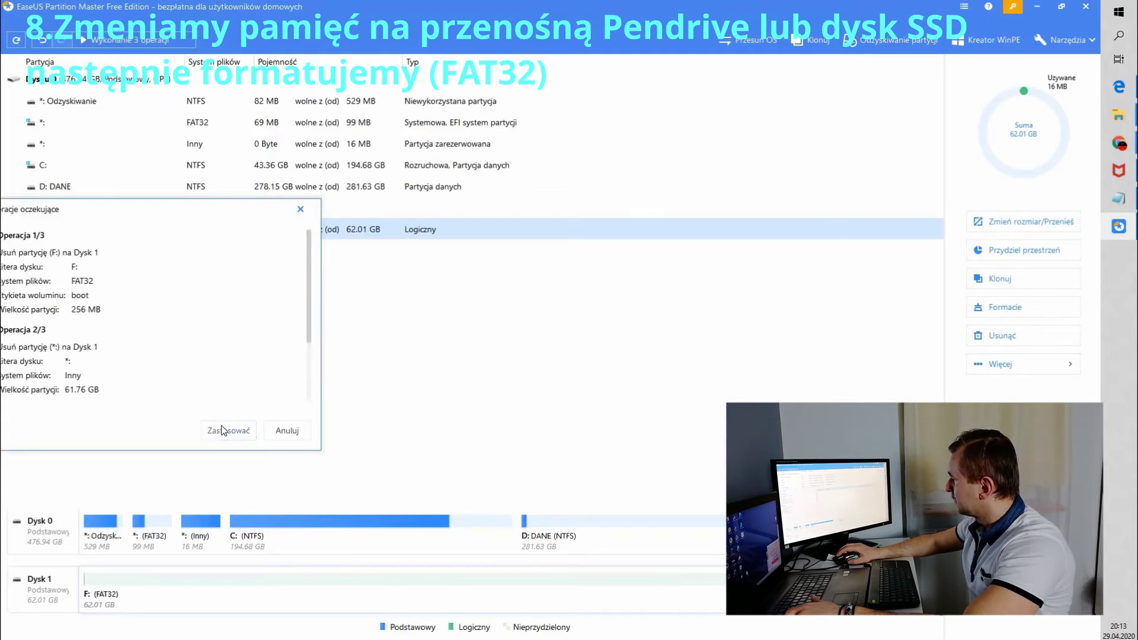
{"action": "left_click", "coordinate": [222, 429]}
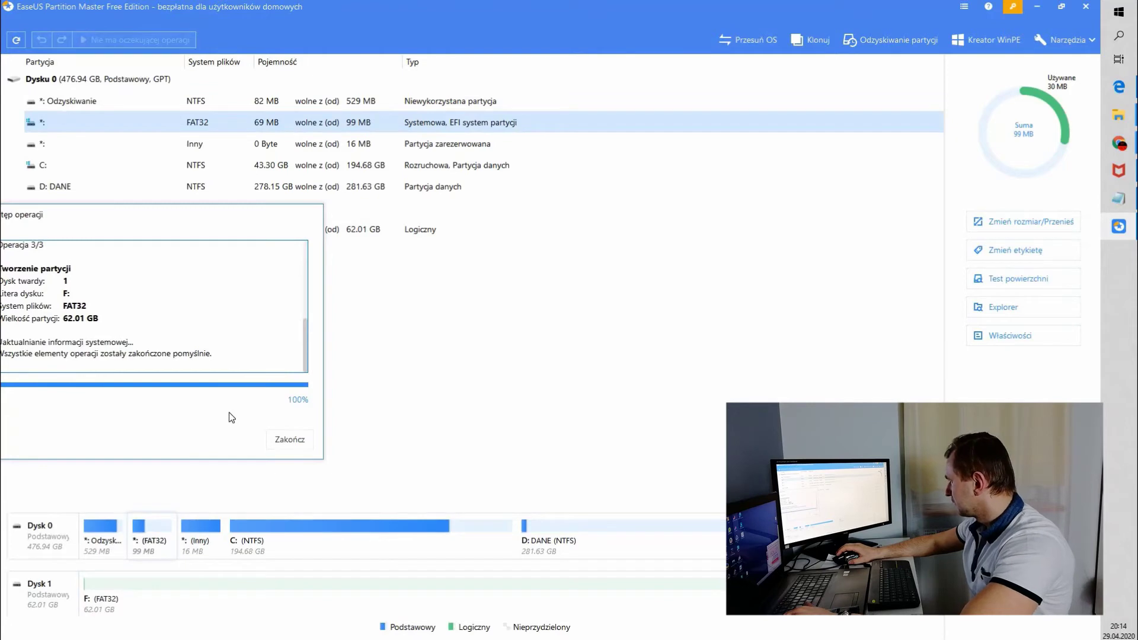
{"action": "left_click", "coordinate": [299, 437]}
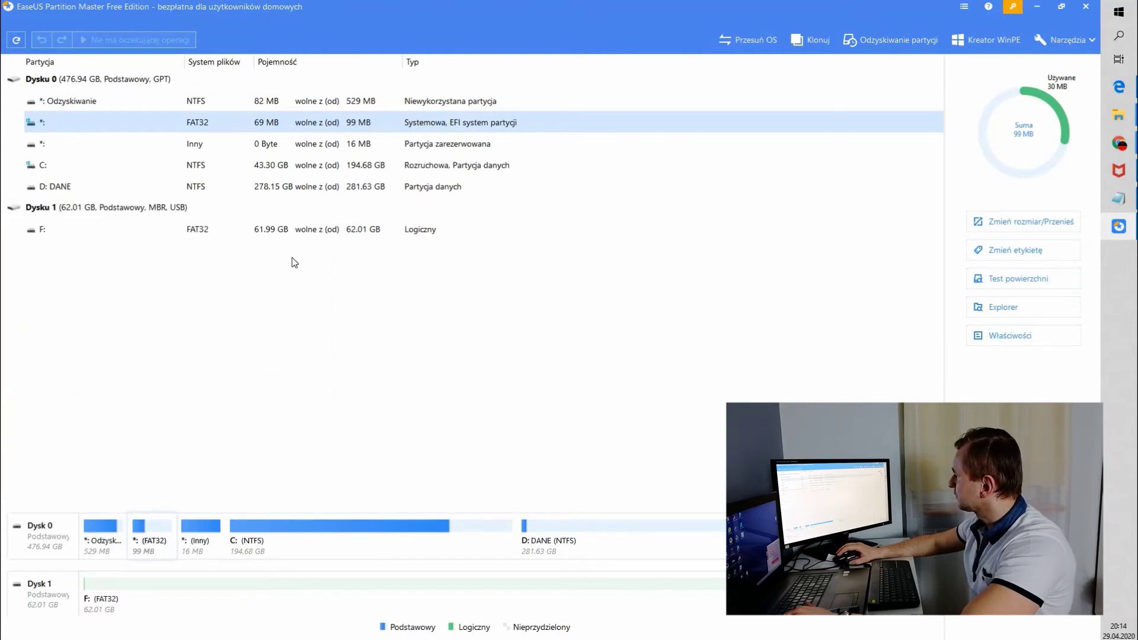
{"action": "left_click", "coordinate": [1086, 6]}
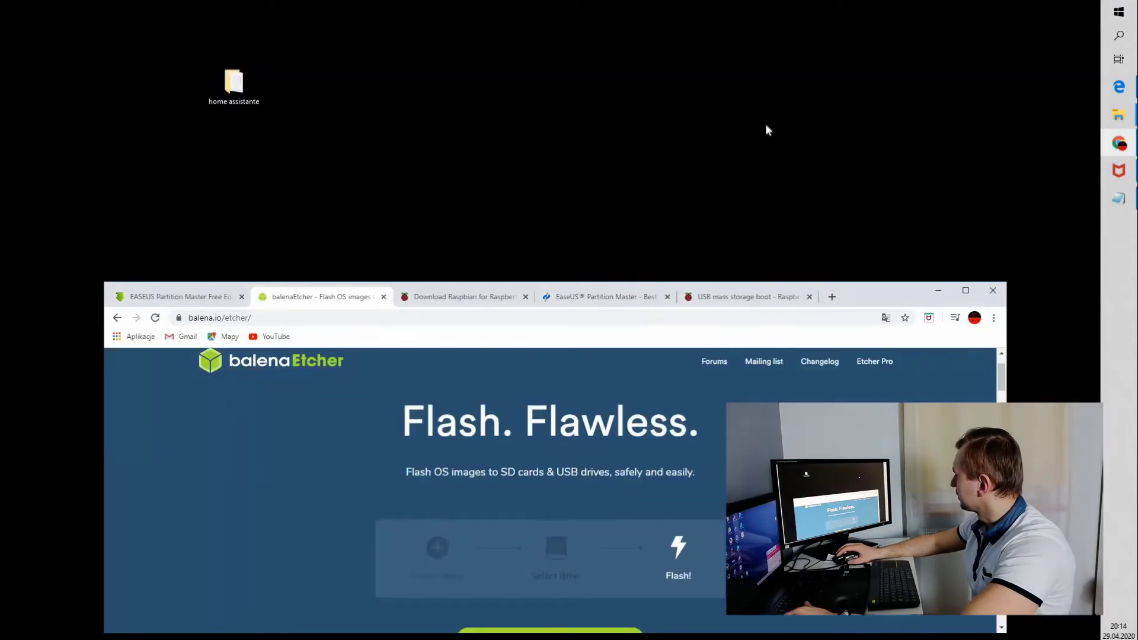
Check the USB drive (F:) among this computer's drives in File Explorer, and close the window
{"action": "double_click", "coordinate": [234, 83]}
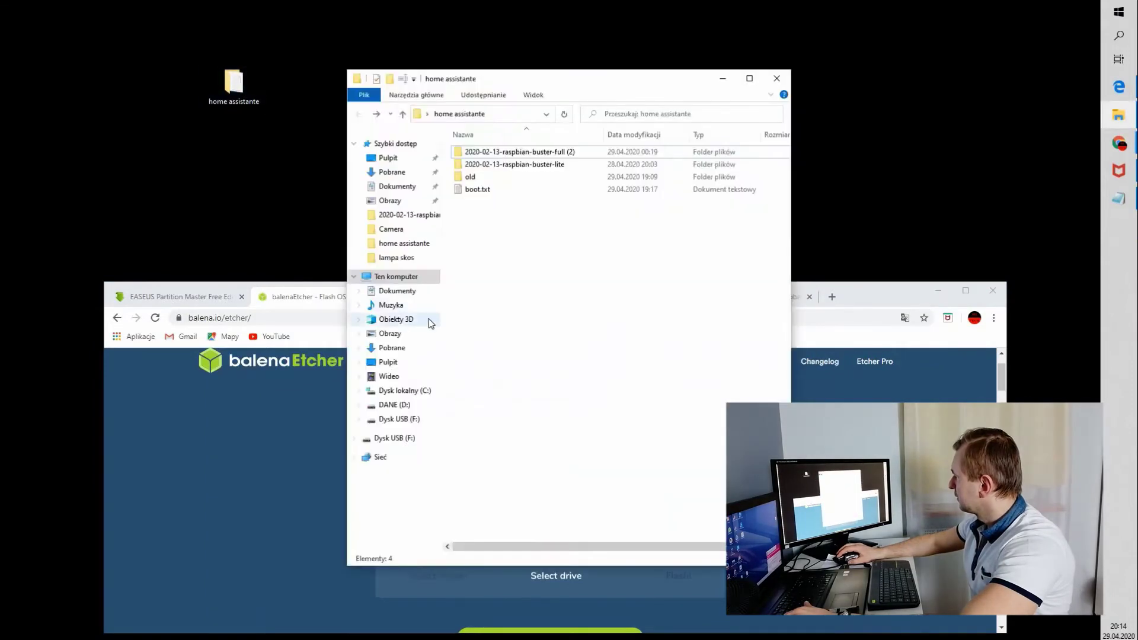
{"action": "left_click", "coordinate": [391, 275]}
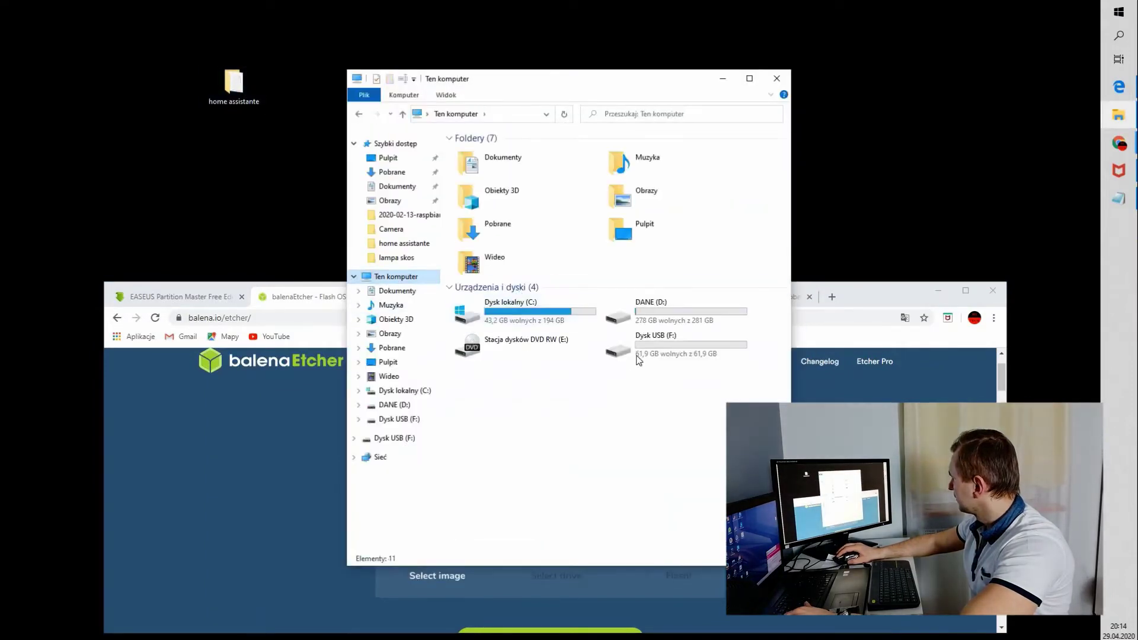
{"action": "left_click", "coordinate": [777, 78]}
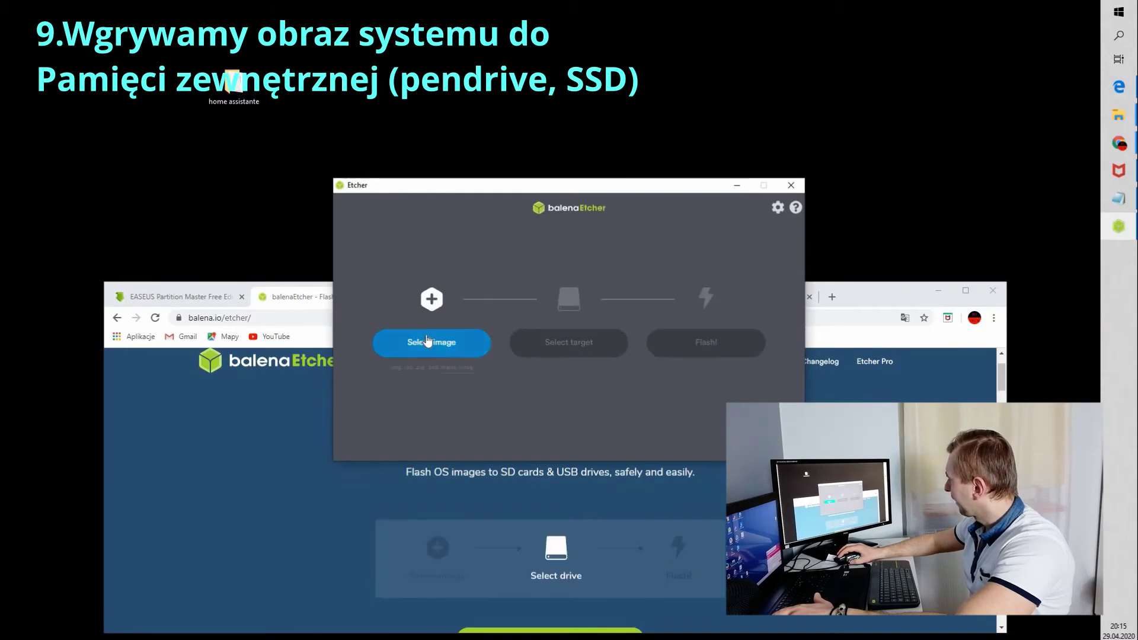
In balenaEtcher, flash 2020-02-13-raspbian-buster-full.img to the Generic Flash Disk USB Device, accepting the large-drive warning
{"action": "left_click", "coordinate": [425, 344]}
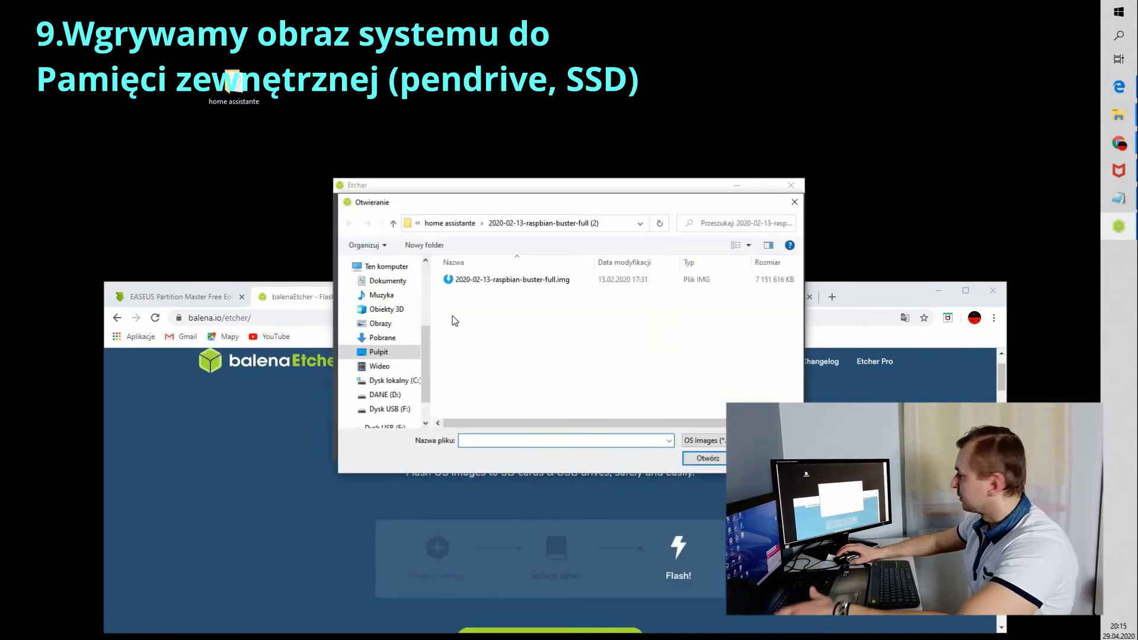
{"action": "left_click", "coordinate": [510, 279]}
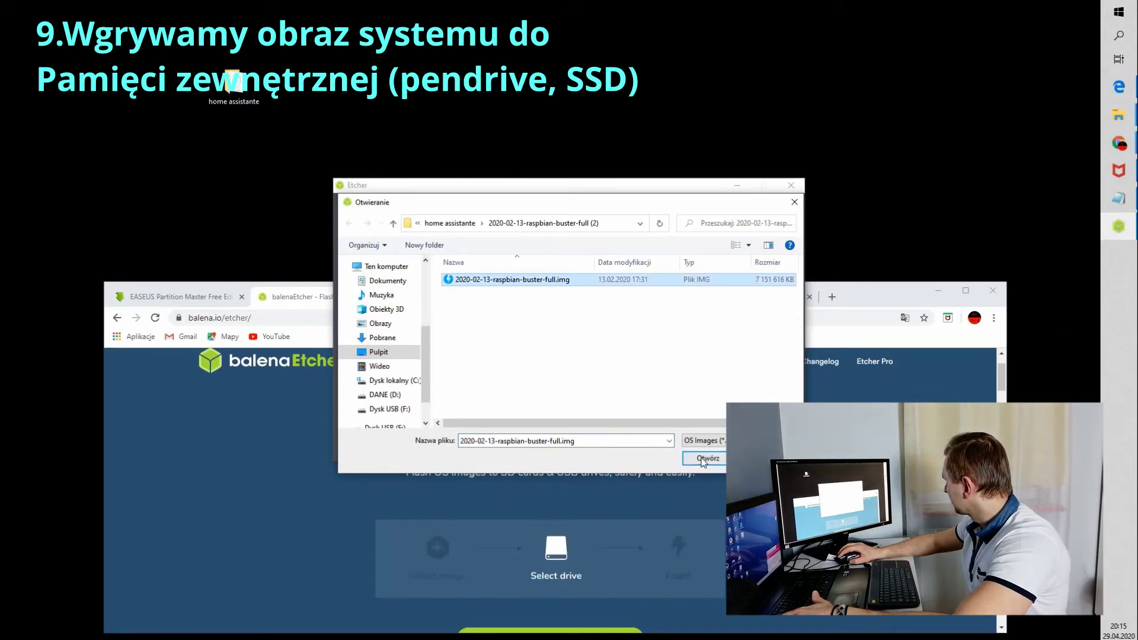
{"action": "left_click", "coordinate": [707, 459]}
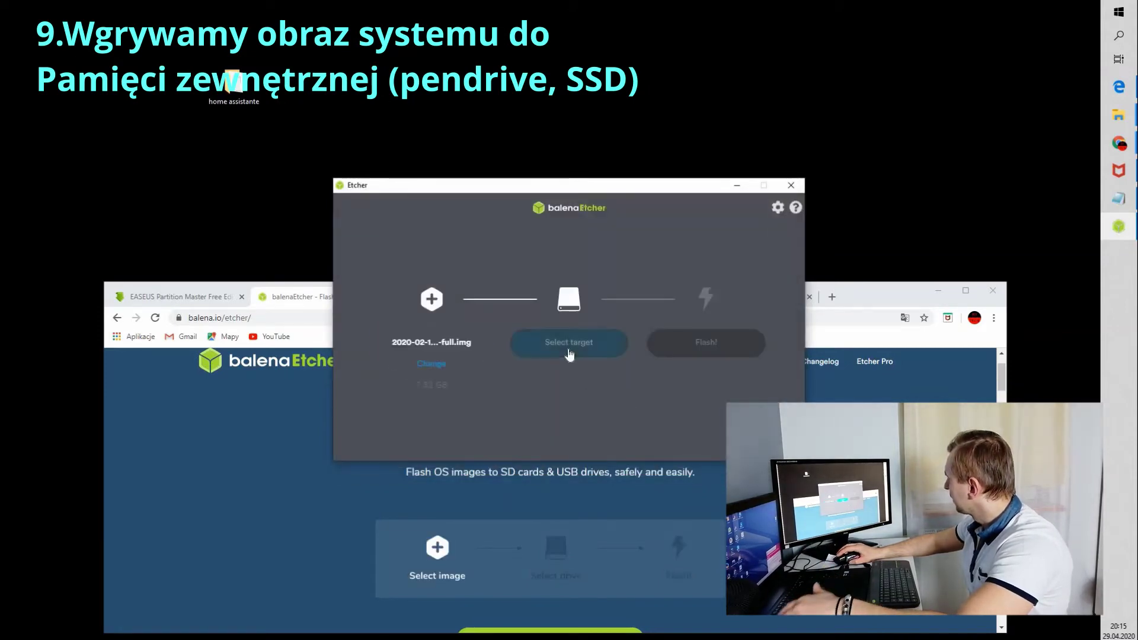
{"action": "left_click", "coordinate": [571, 349]}
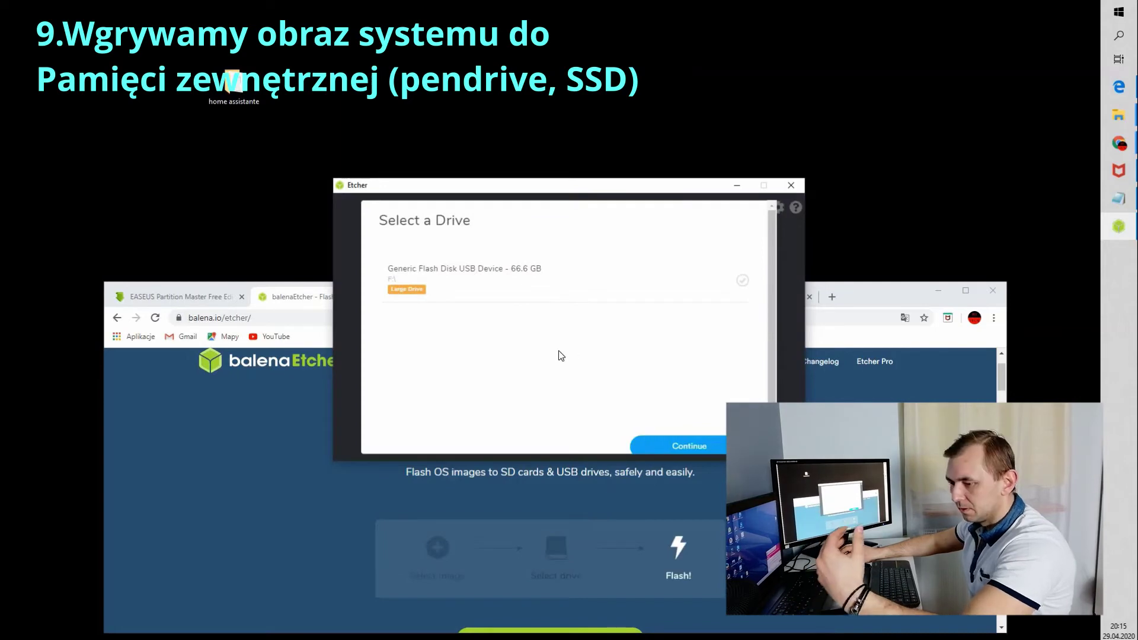
{"action": "left_click", "coordinate": [666, 442]}
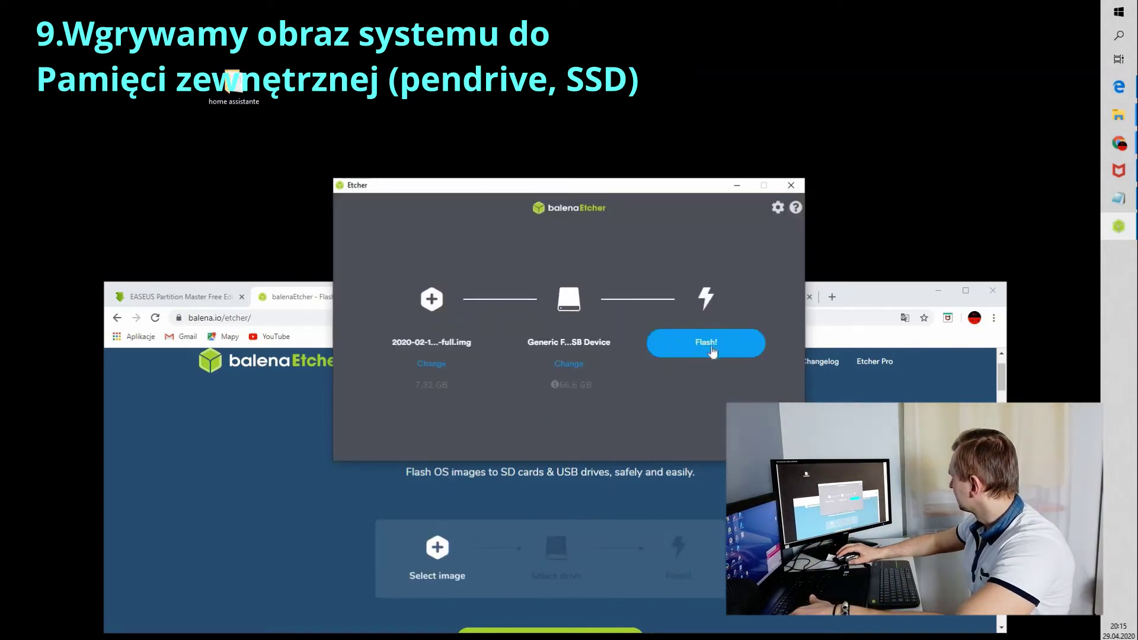
{"action": "left_click", "coordinate": [689, 348]}
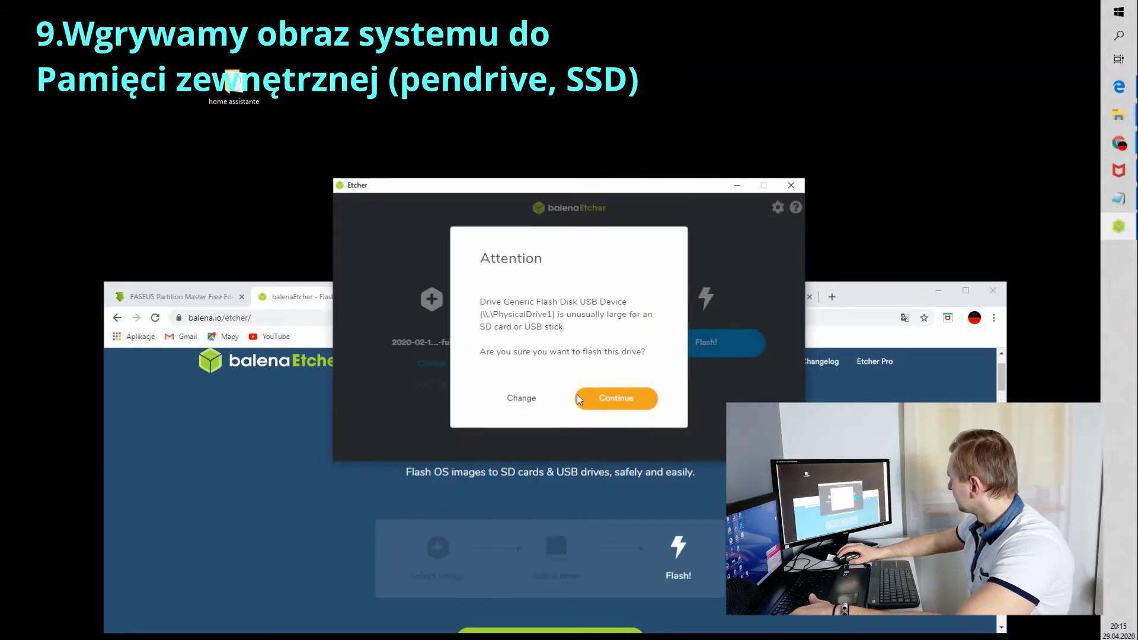
{"action": "left_click", "coordinate": [618, 401]}
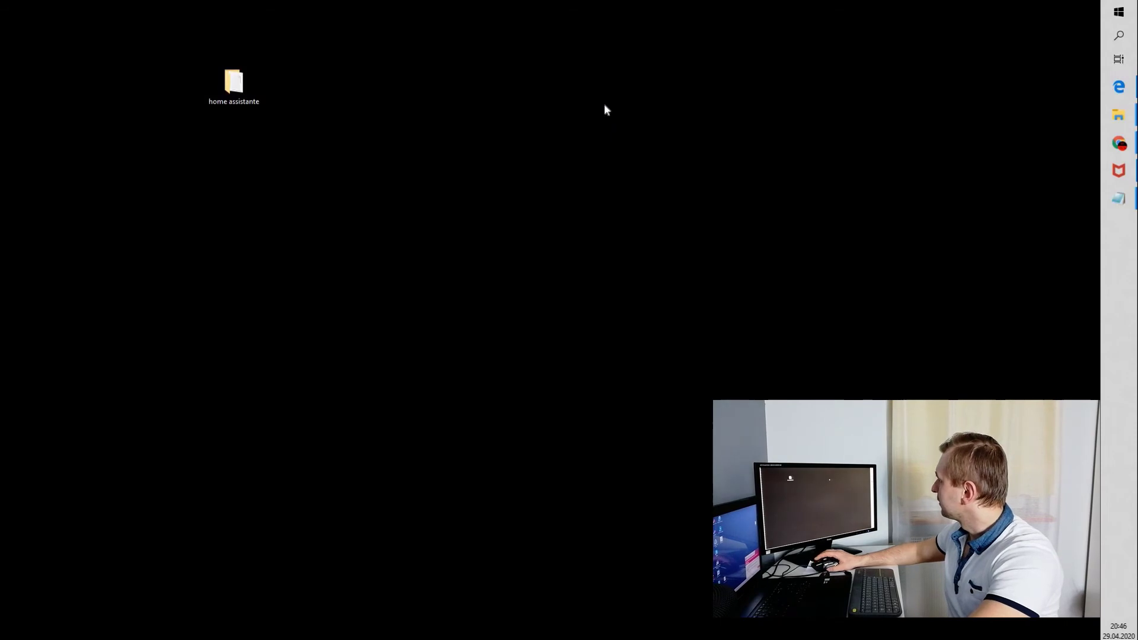
Copy the entire text of boot.txt from the home assistante folder and close the file
{"action": "double_click", "coordinate": [234, 98]}
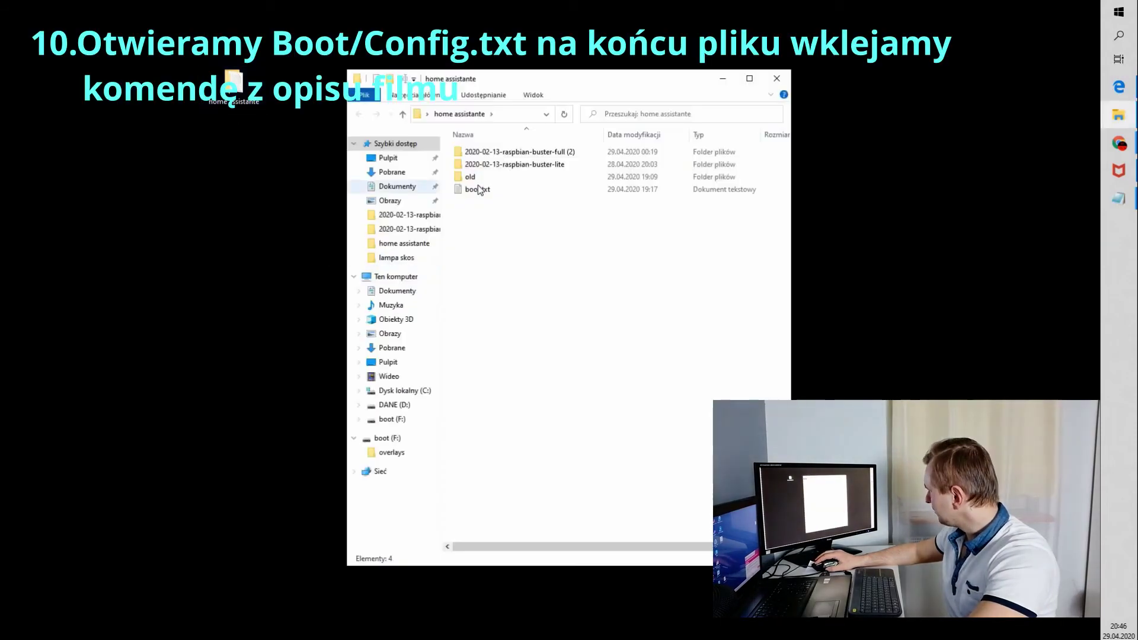
{"action": "double_click", "coordinate": [478, 188]}
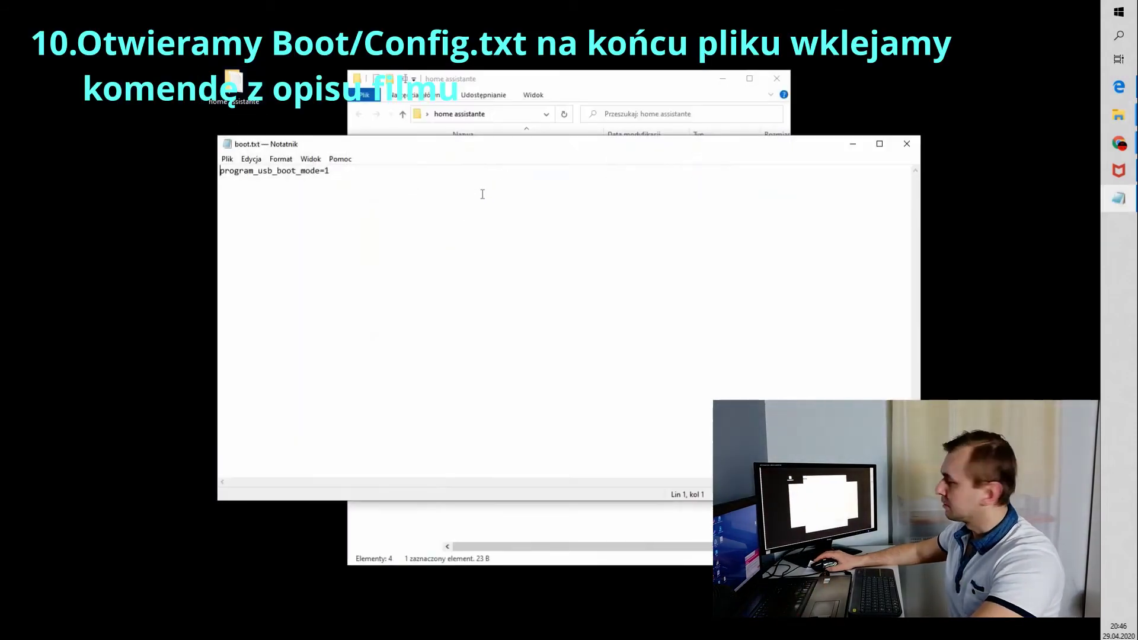
{"action": "key", "text": "ctrl+a"}
{"action": "key", "text": "ctrl+c"}
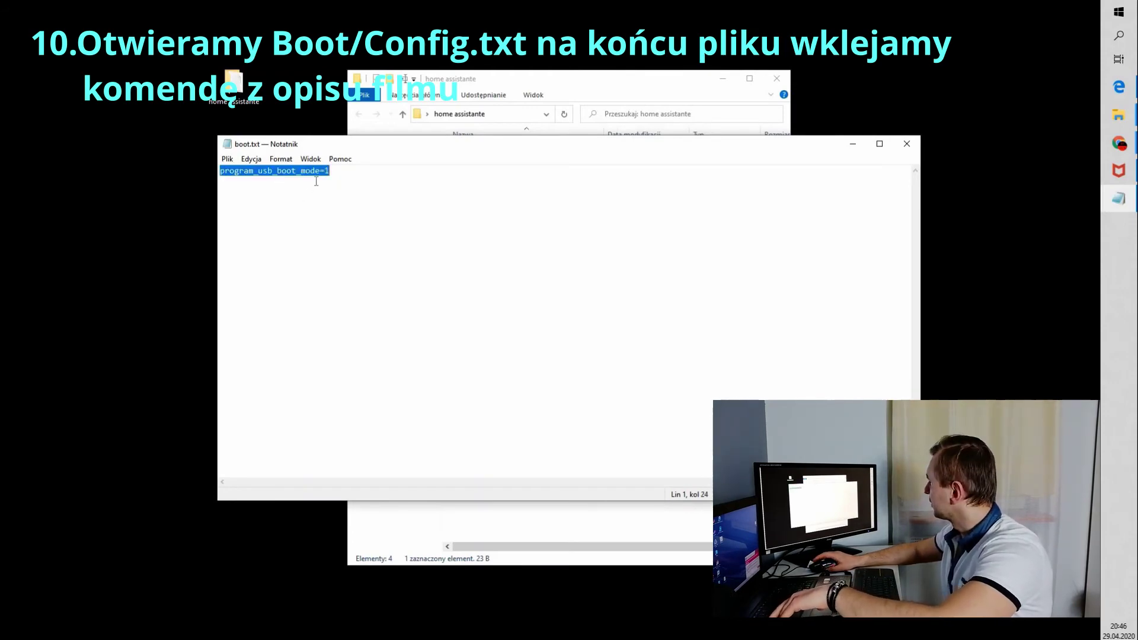
{"action": "left_click", "coordinate": [907, 144]}
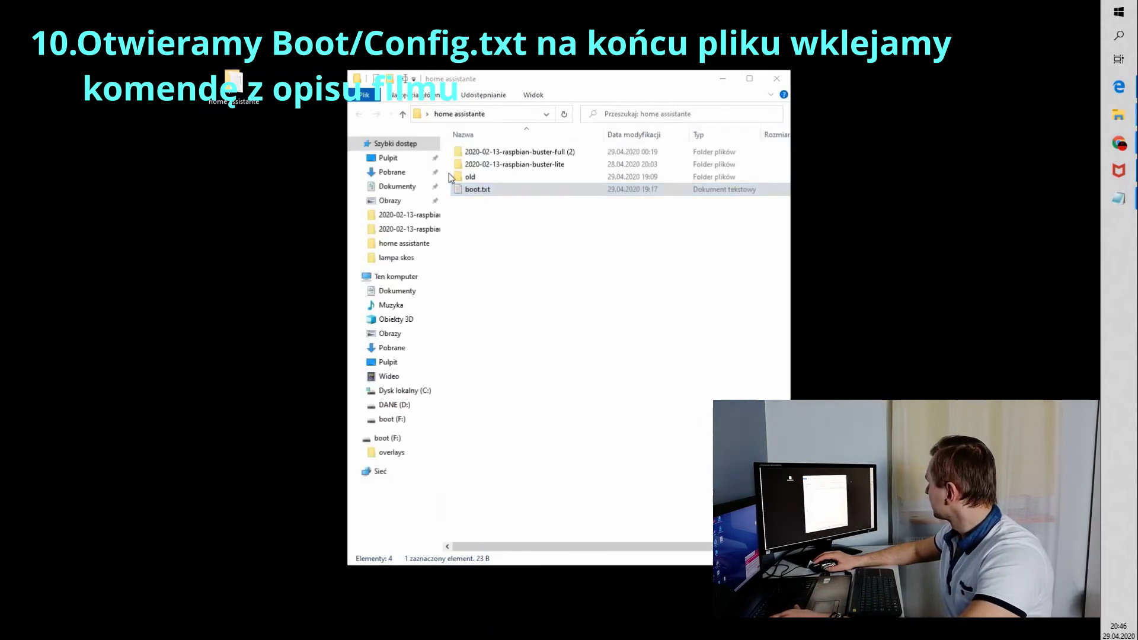
Open config.txt from the boot (F:) drive in Notepad
{"action": "left_click", "coordinate": [392, 422]}
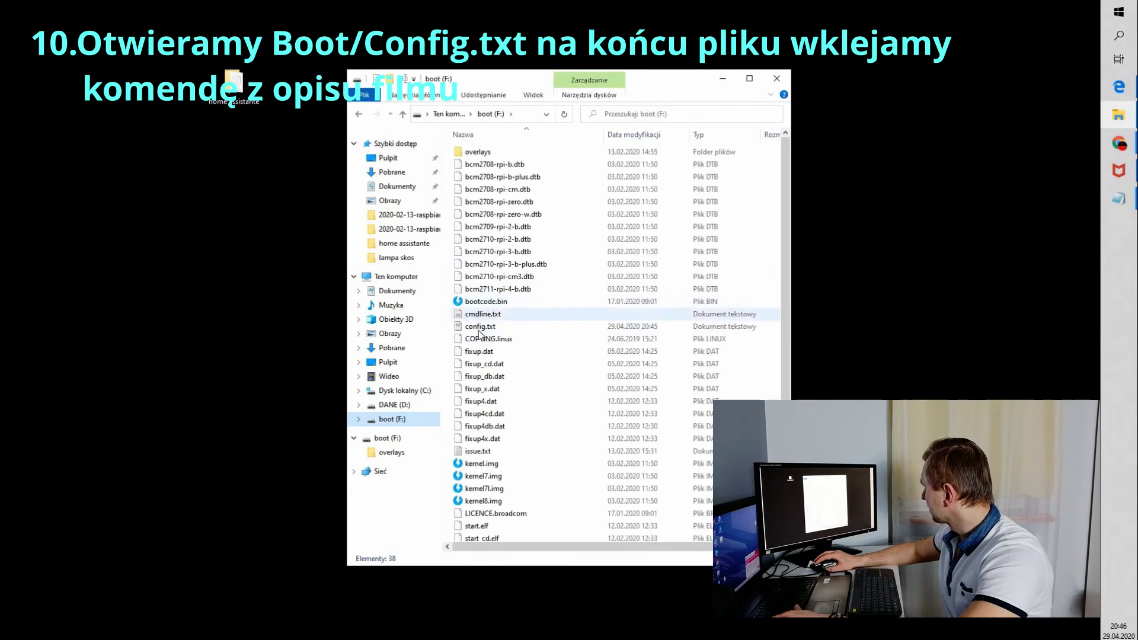
{"action": "left_click", "coordinate": [479, 330]}
{"action": "double_click", "coordinate": [479, 330]}
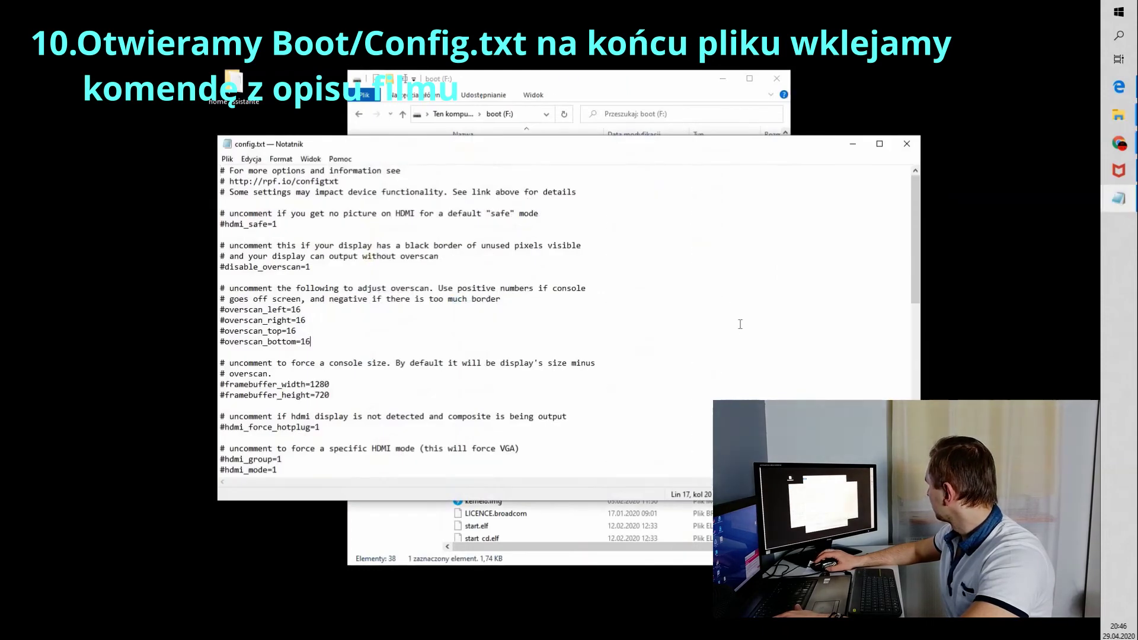
Paste program_usb_boot_mode=1 on a new line at the end of config.txt, save it, and close the file and folder windows
{"action": "scroll", "coordinate": [741, 328], "scroll_direction": "down", "scroll_amount": 12}
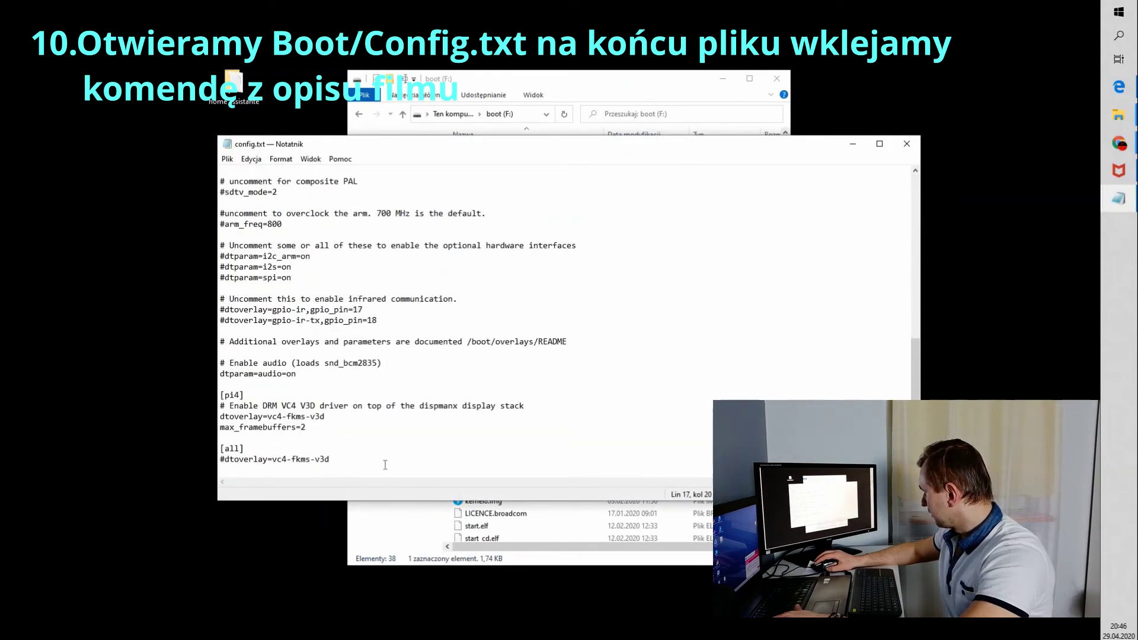
{"action": "key", "text": "Return"}
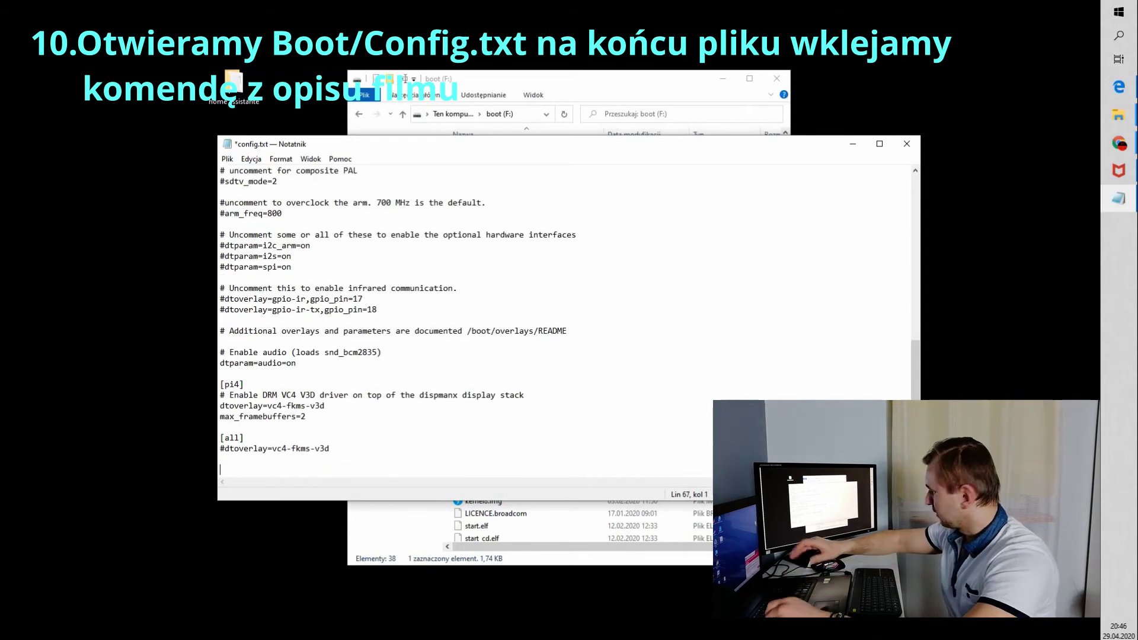
{"action": "key", "text": "ctrl+v"}
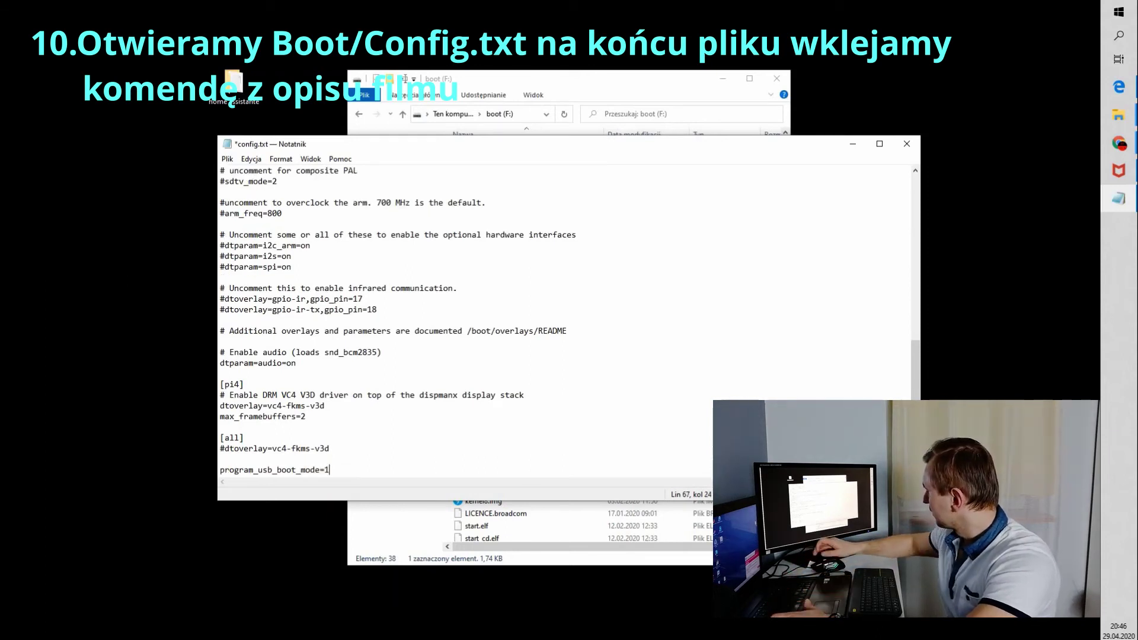
{"action": "left_click", "coordinate": [226, 160]}
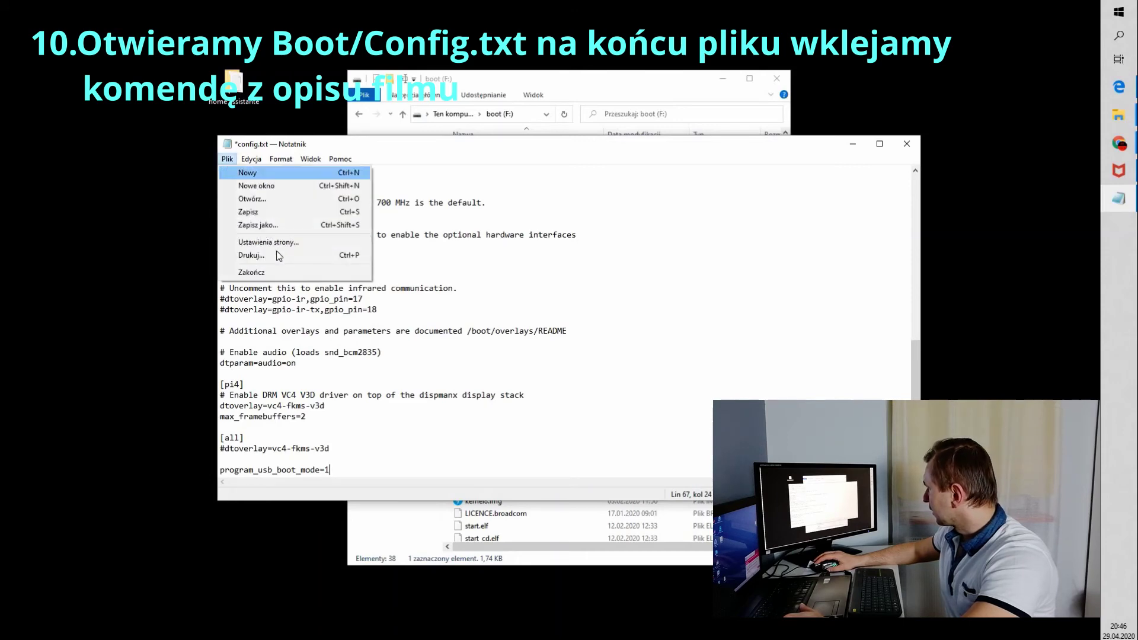
{"action": "left_click", "coordinate": [244, 212]}
{"action": "left_click", "coordinate": [907, 143]}
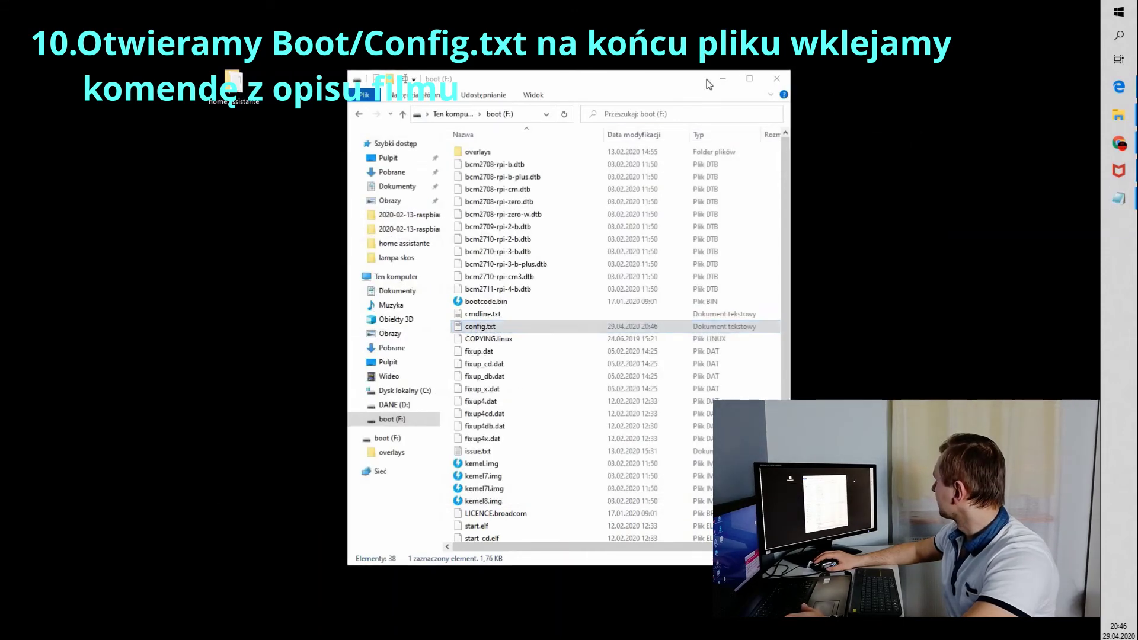
{"action": "left_click", "coordinate": [778, 79]}
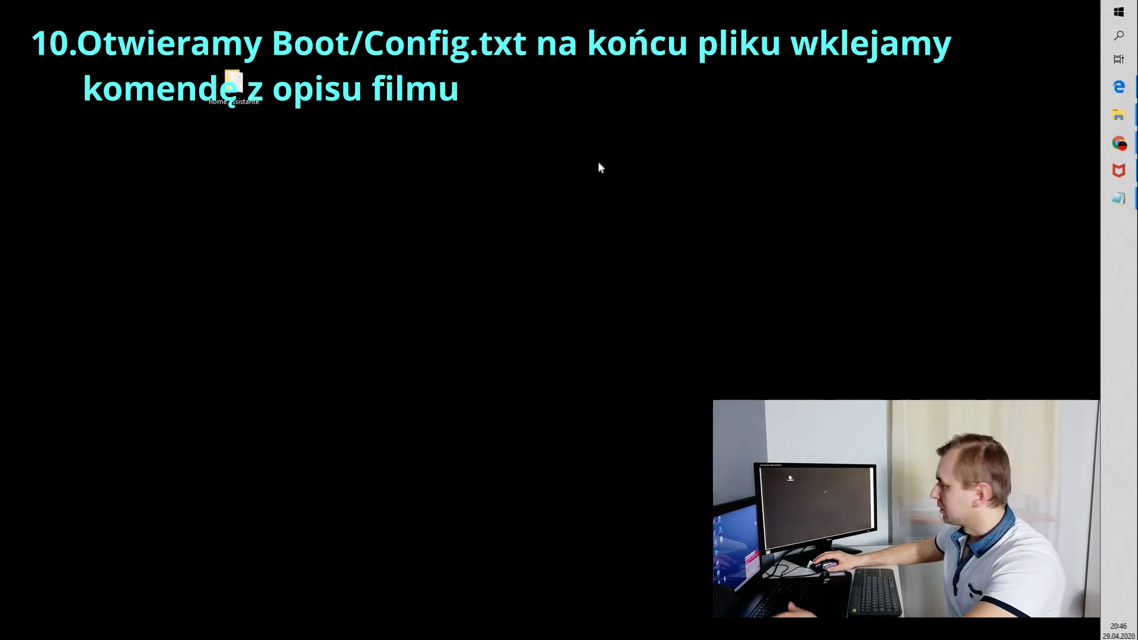